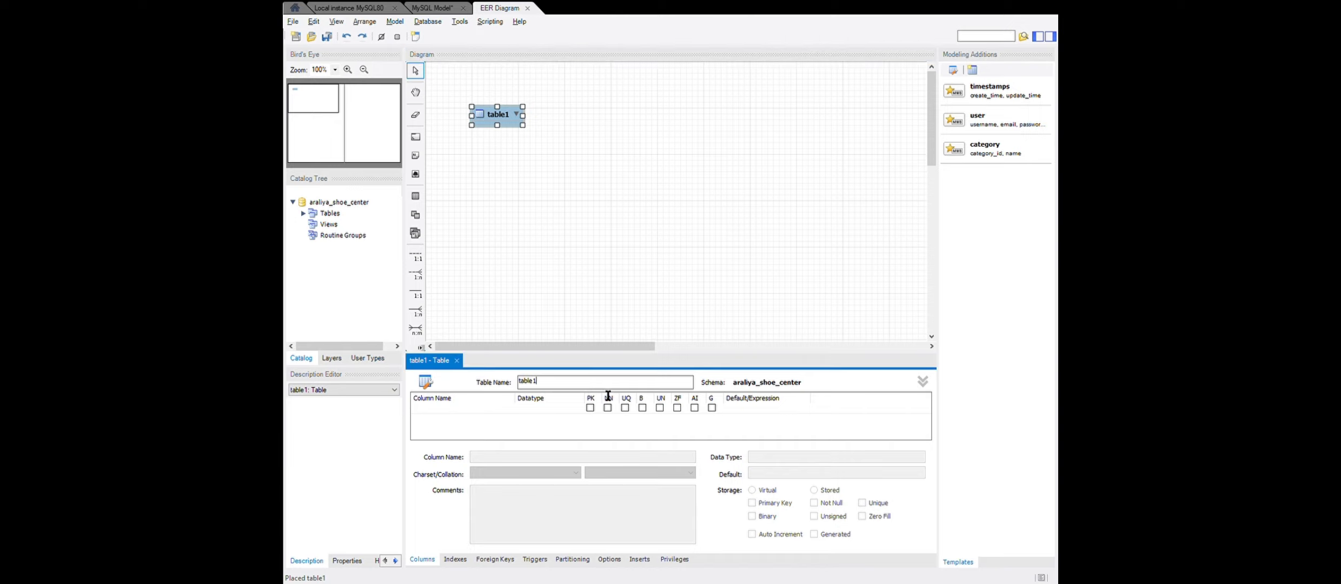
Rename table1 as user.
key("BackSpace")
key("BackSpace")
key("BackSpace")
key("BackSpace")
type("user")
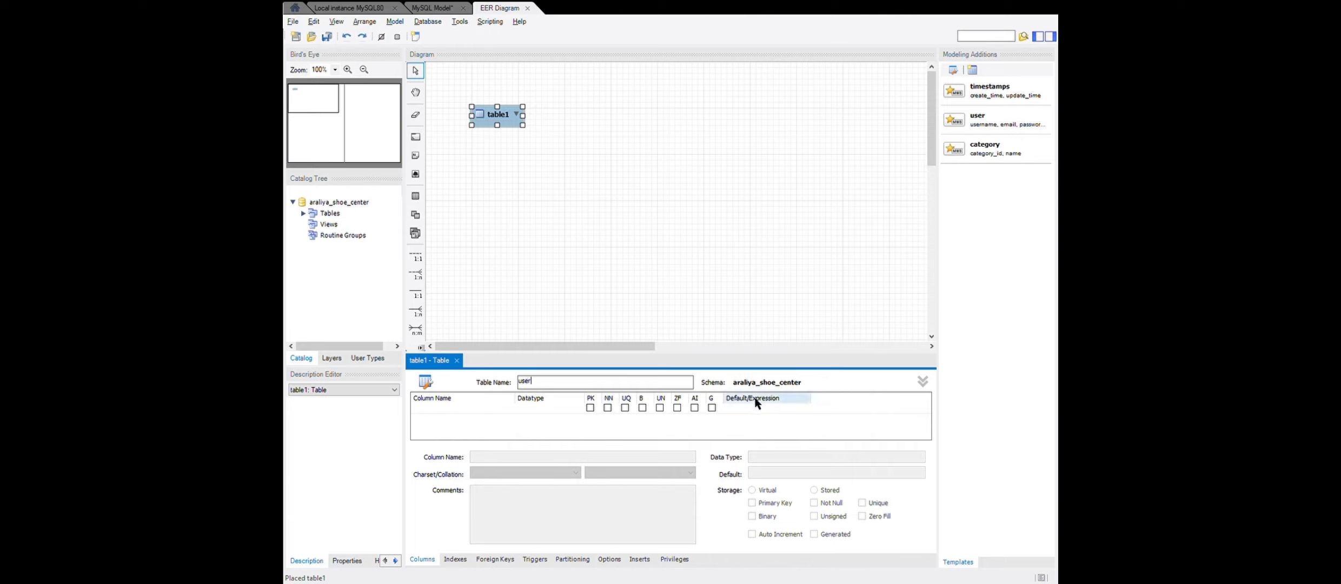
Add a user_id INT column to the user table as a not-null, auto-increment primary key.
left_click(452, 409)
type("us")
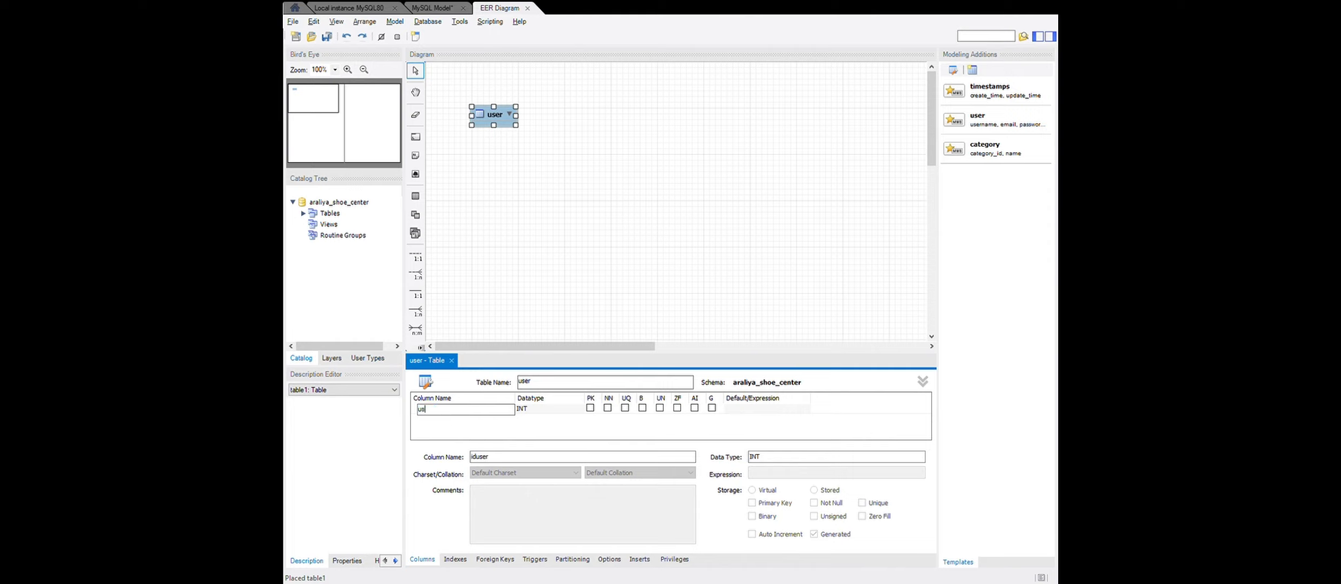
type("er_id")
key("Return")
left_click(692, 412)
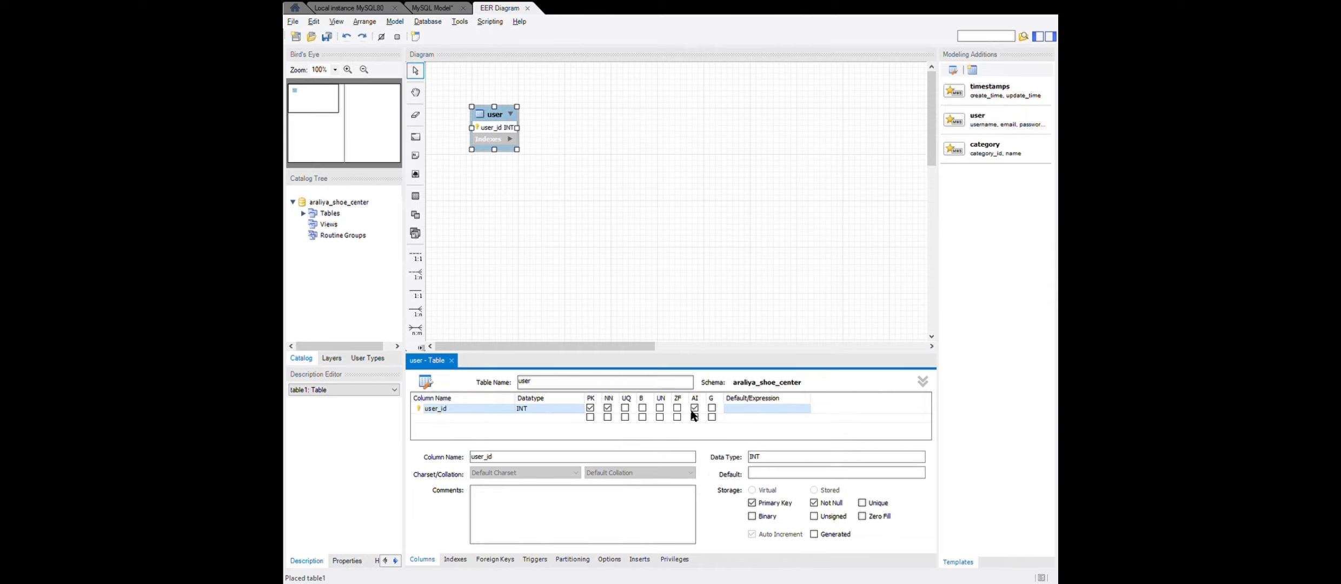
Add first_name and last_name columns as VARCHAR(45) to the user table and make both not null.
double_click(497, 421)
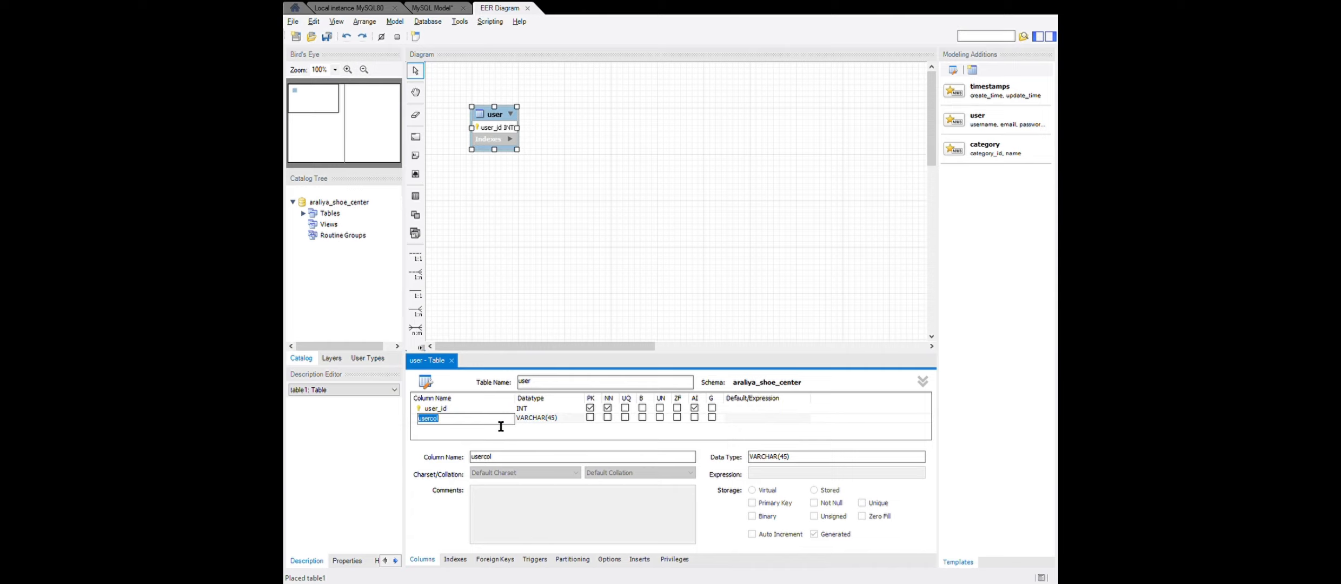
type("first_name")
left_click(608, 417)
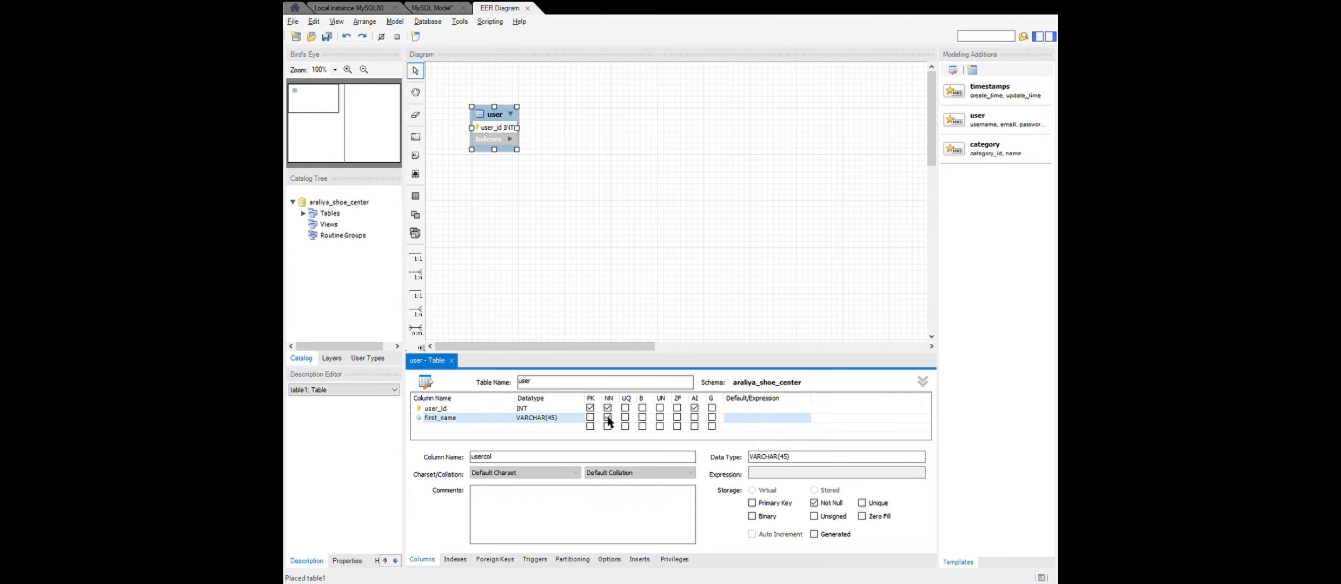
left_click(495, 428)
type("las")
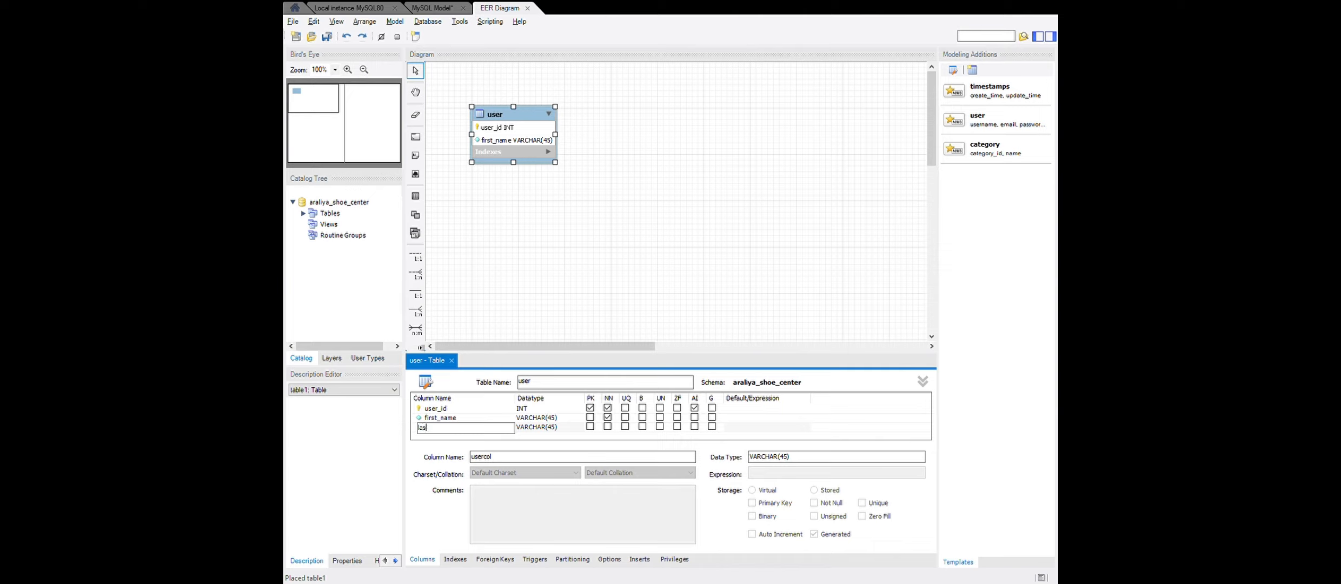
type("t_name")
left_click(608, 427)
Add a not-null contact_no column of type VARCHAR(45) to the user table.
left_click(509, 436)
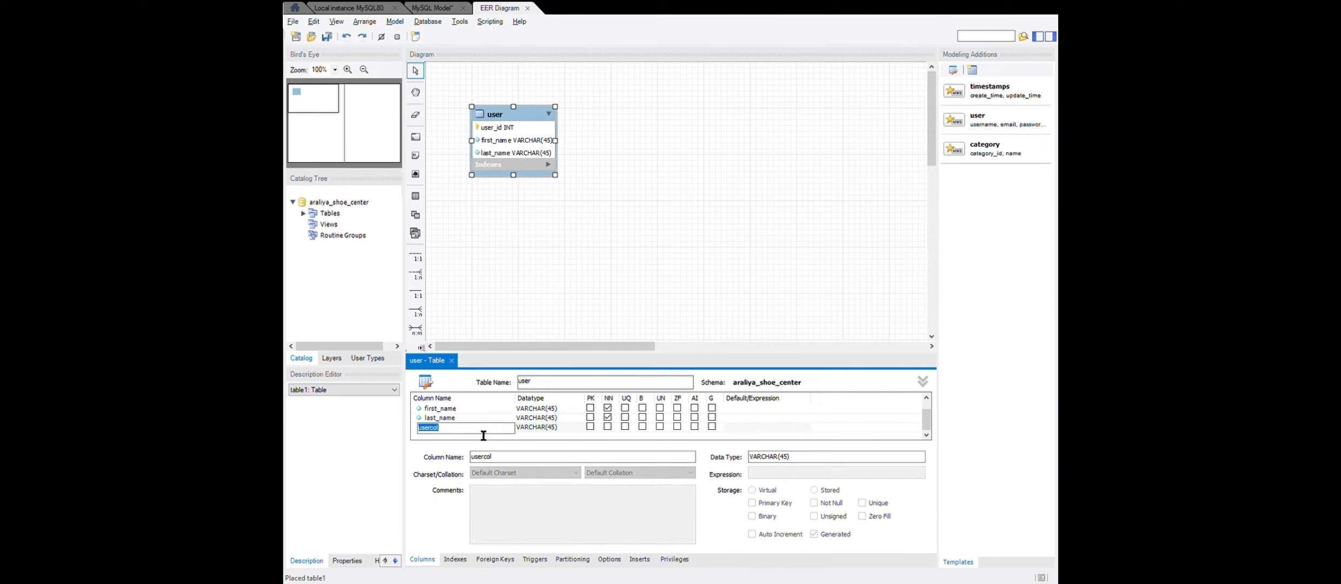
type("contact_no")
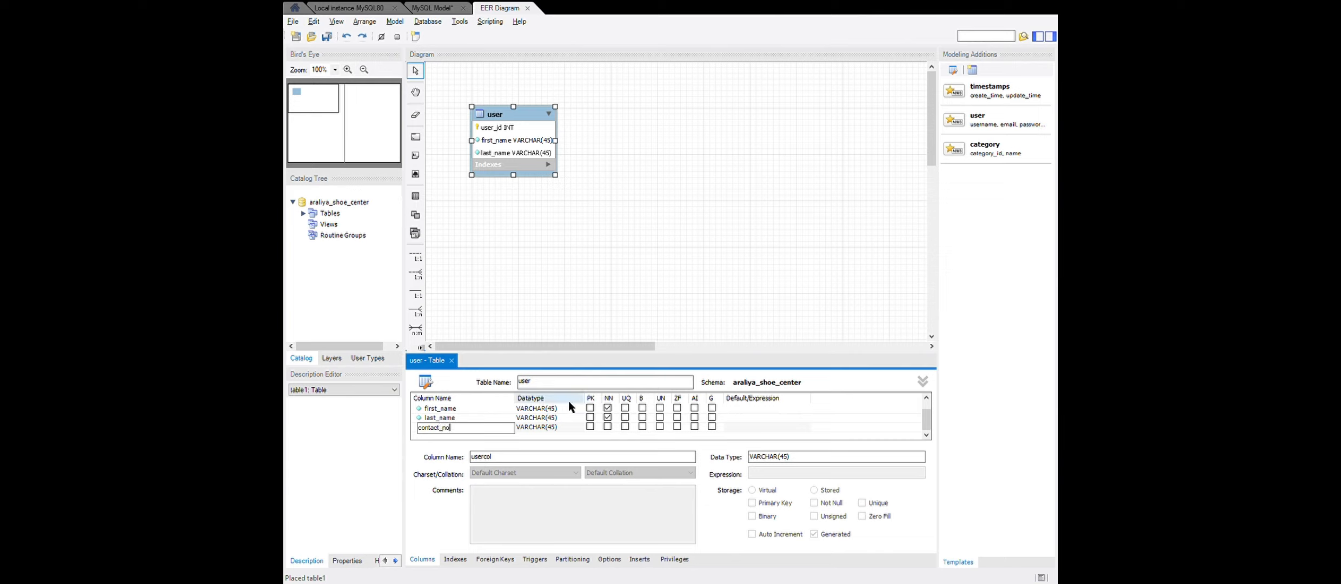
left_click(608, 426)
Add a not-null status column of type INT to the user table and close its table editor.
left_click(456, 425)
left_click(451, 429)
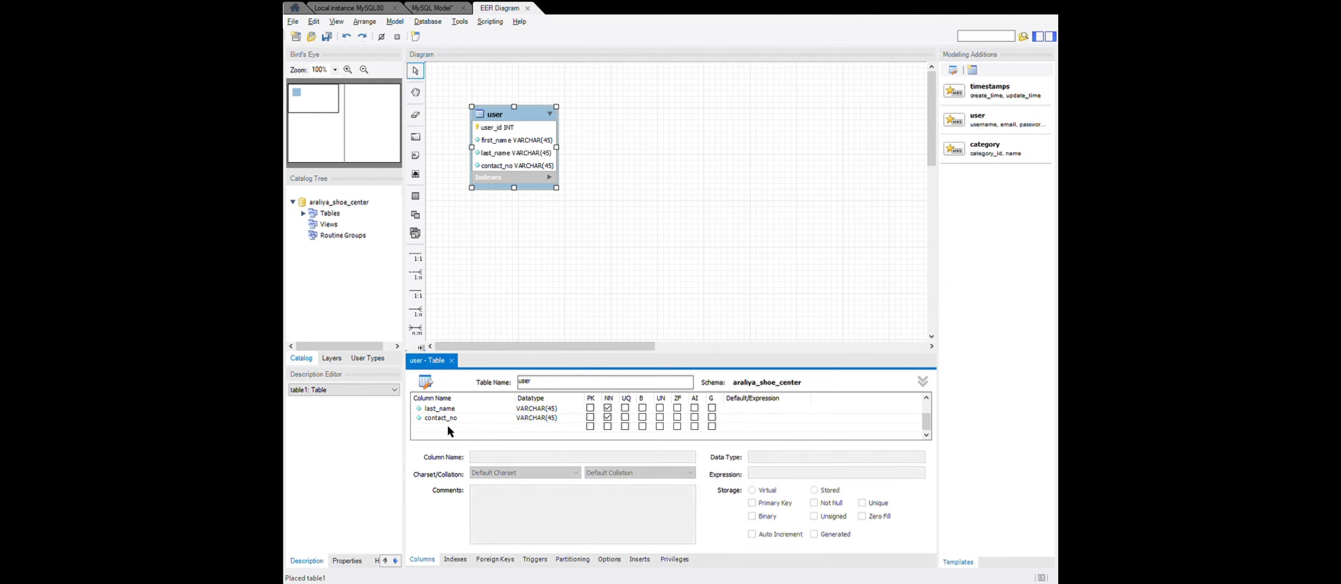
left_click(459, 421)
left_click(459, 423)
double_click(461, 428)
type("status")
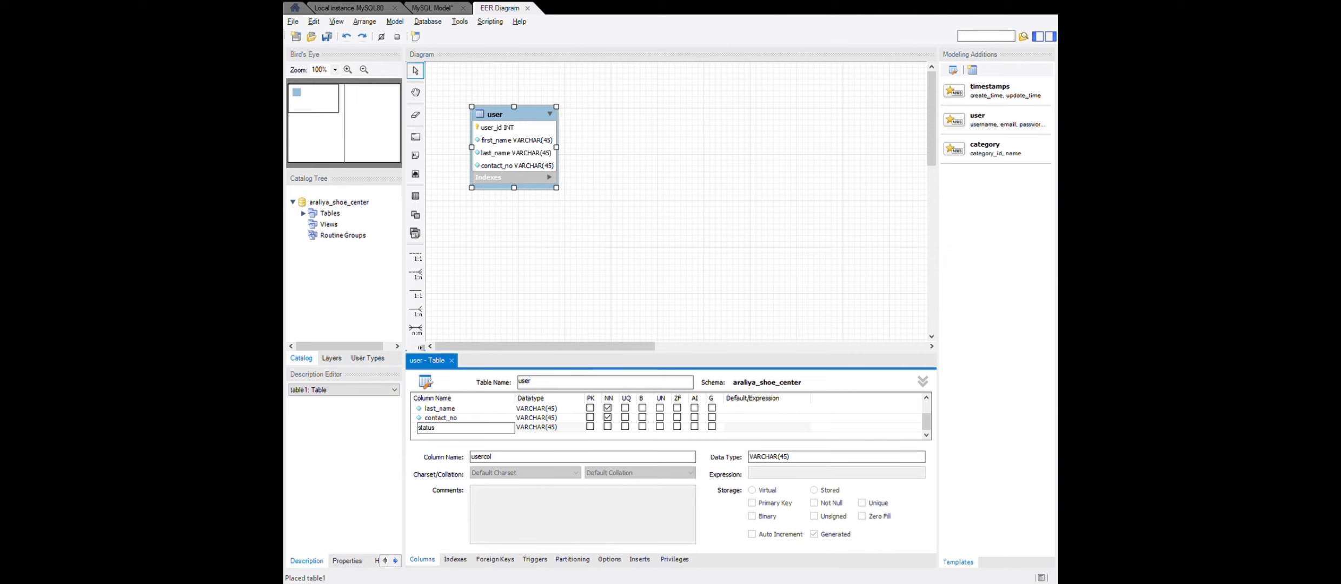
left_click(560, 428)
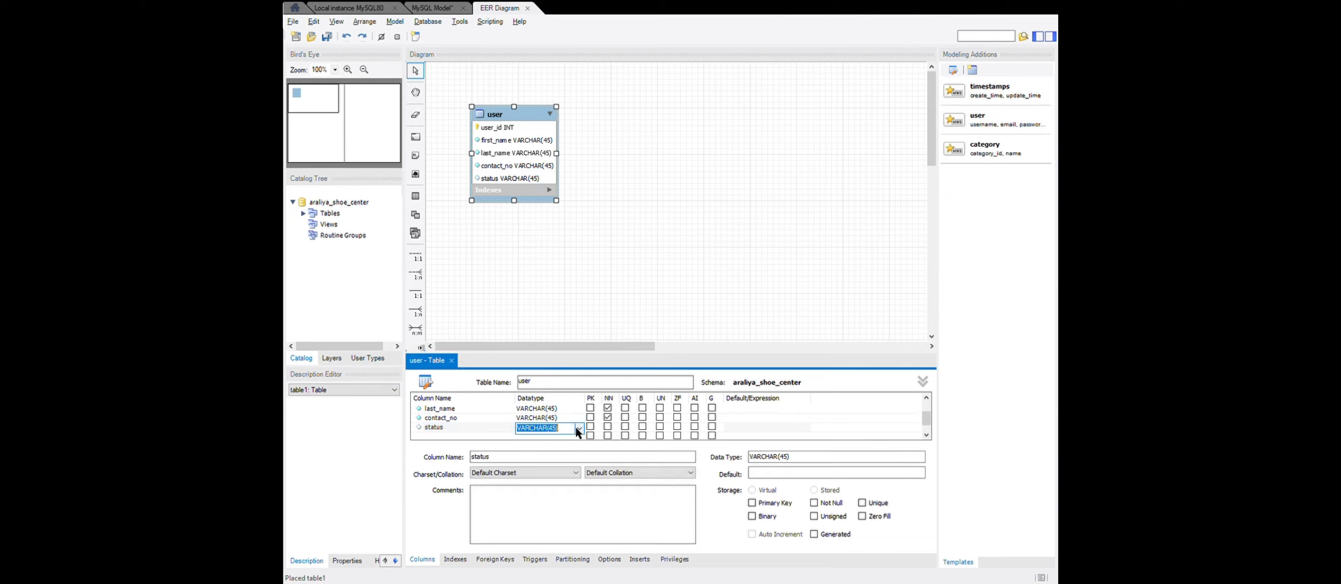
type("INT")
left_click(608, 427)
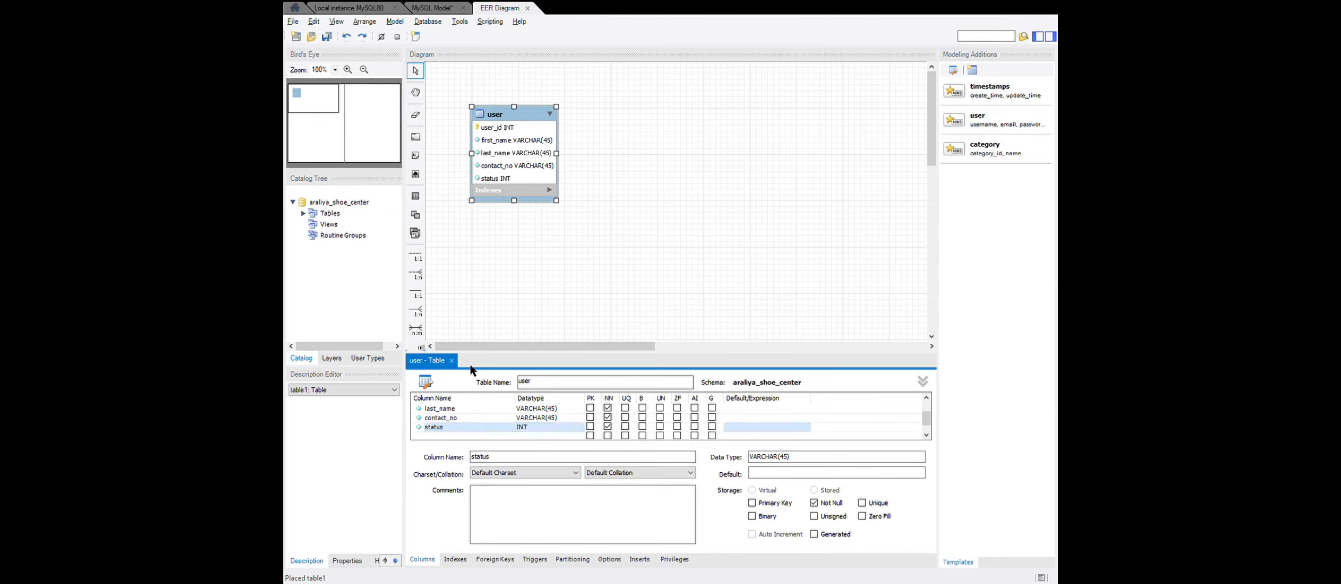
left_click(452, 359)
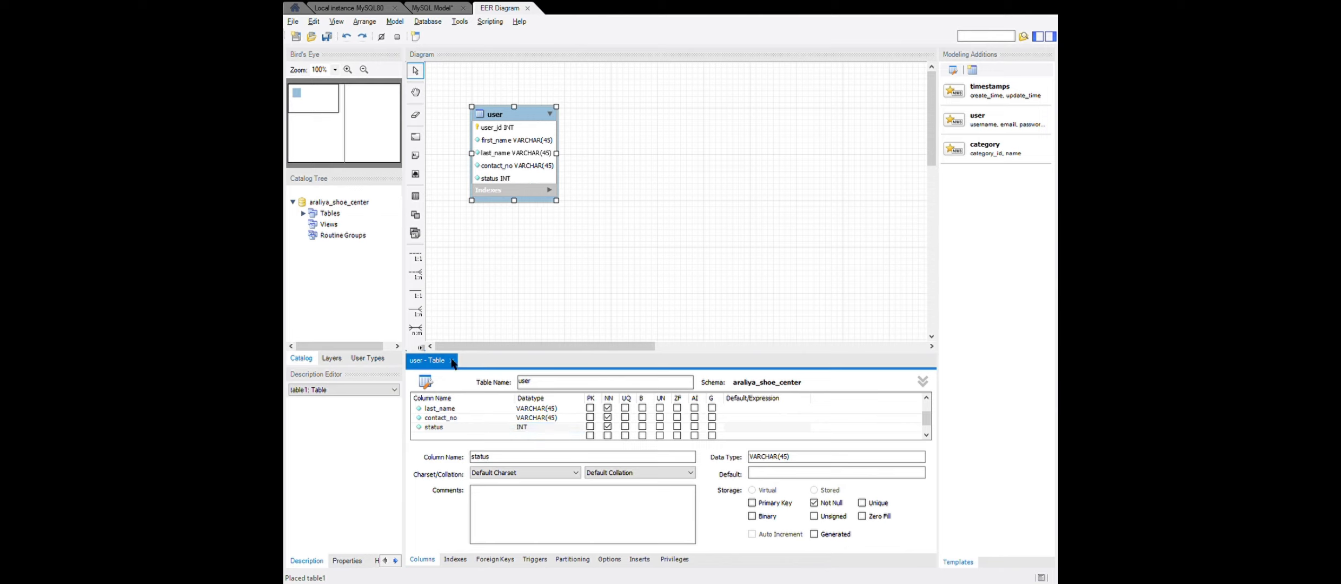
Place a new table to the right of the user table and name it gender.
left_click(417, 198)
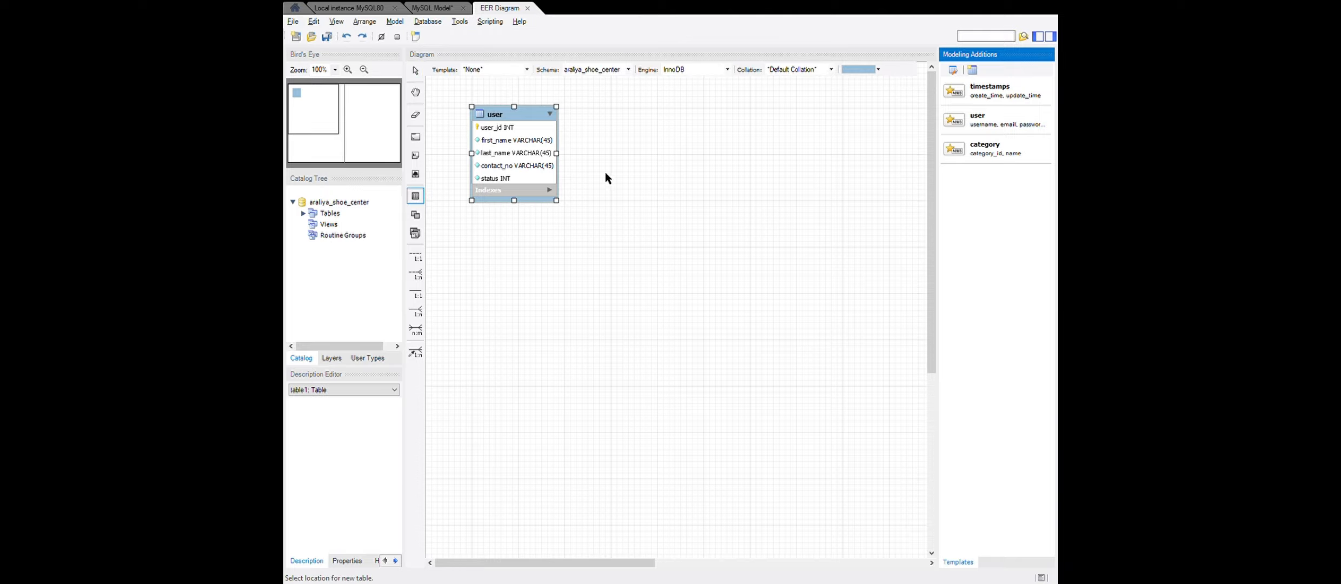
left_click(644, 135)
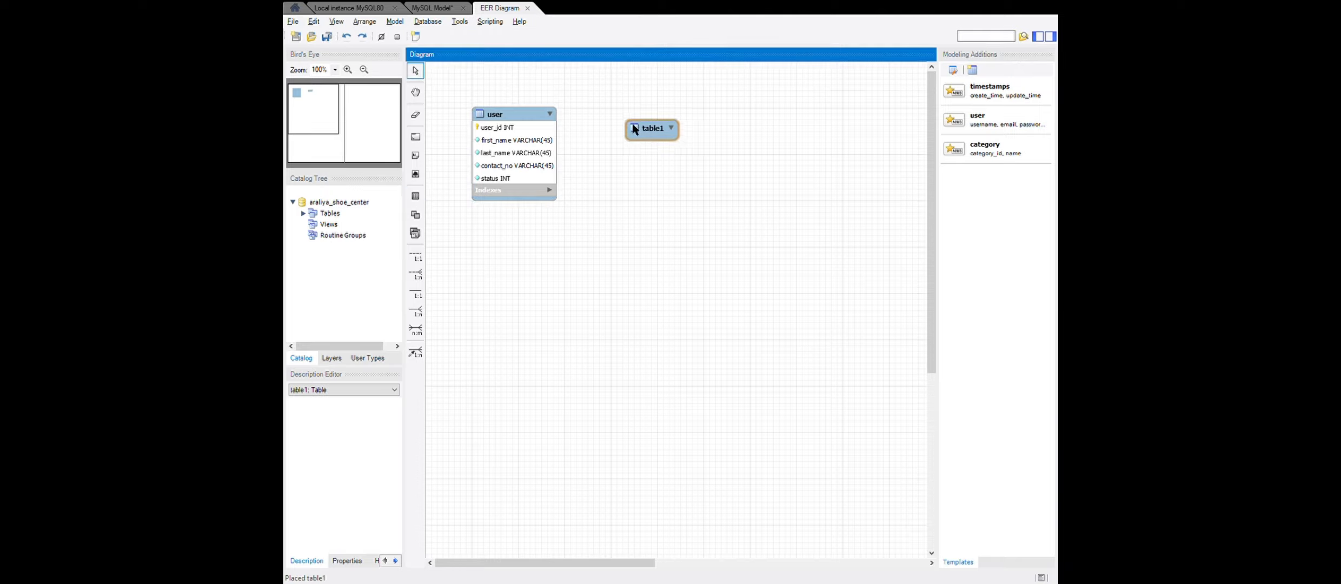
left_click_drag(632, 125, 630, 119)
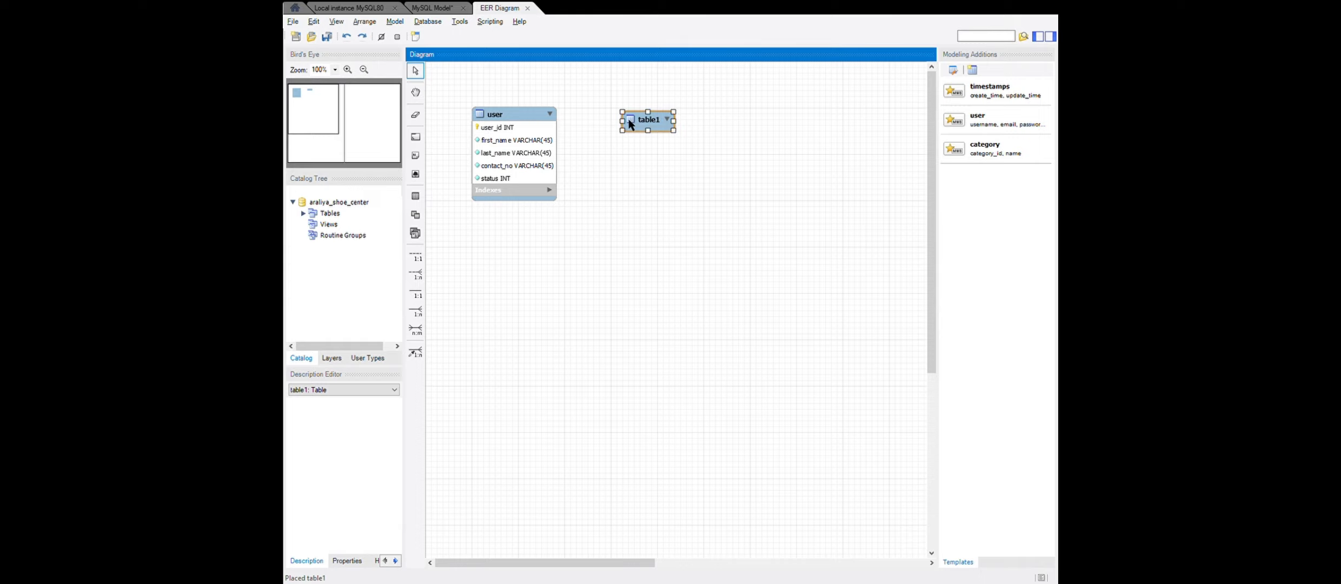
double_click(630, 124)
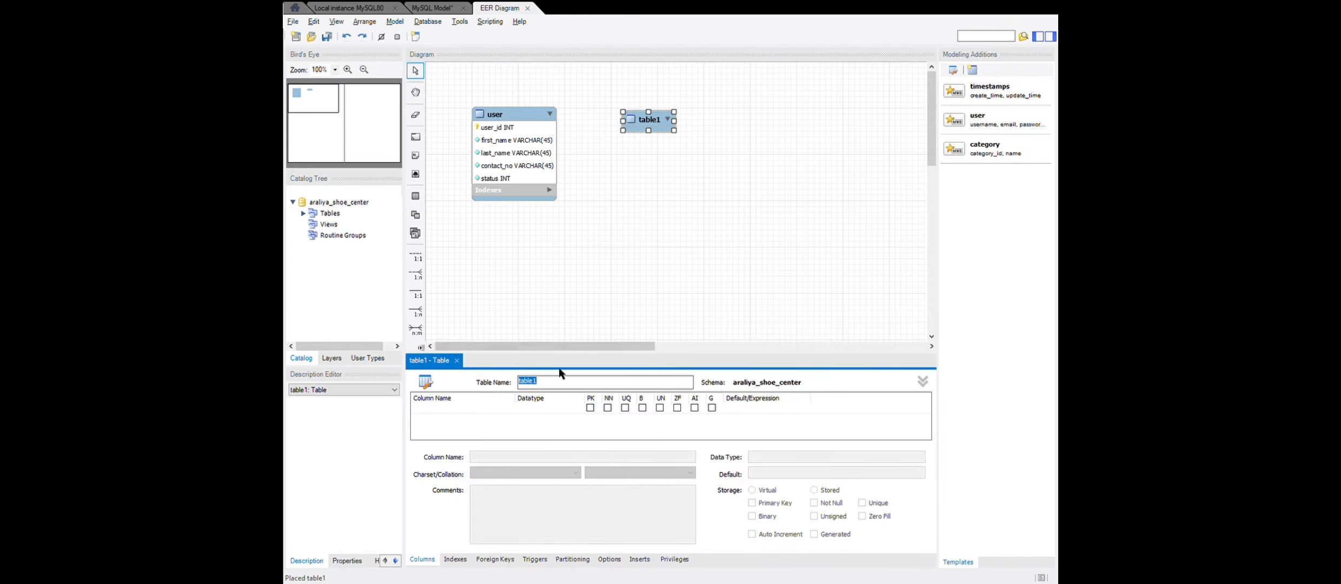
type("gender")
Add a gender_id INT column to the gender table as a not-null, auto-increment primary key.
left_click(591, 412)
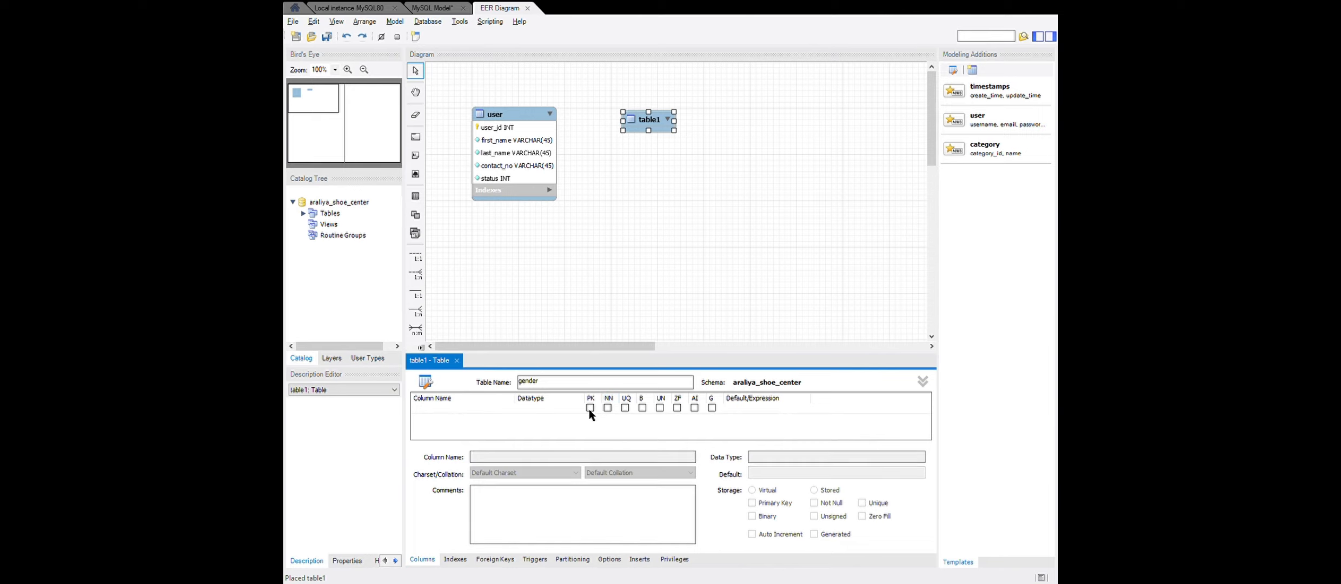
left_click(694, 407)
left_click(468, 410)
type("gende")
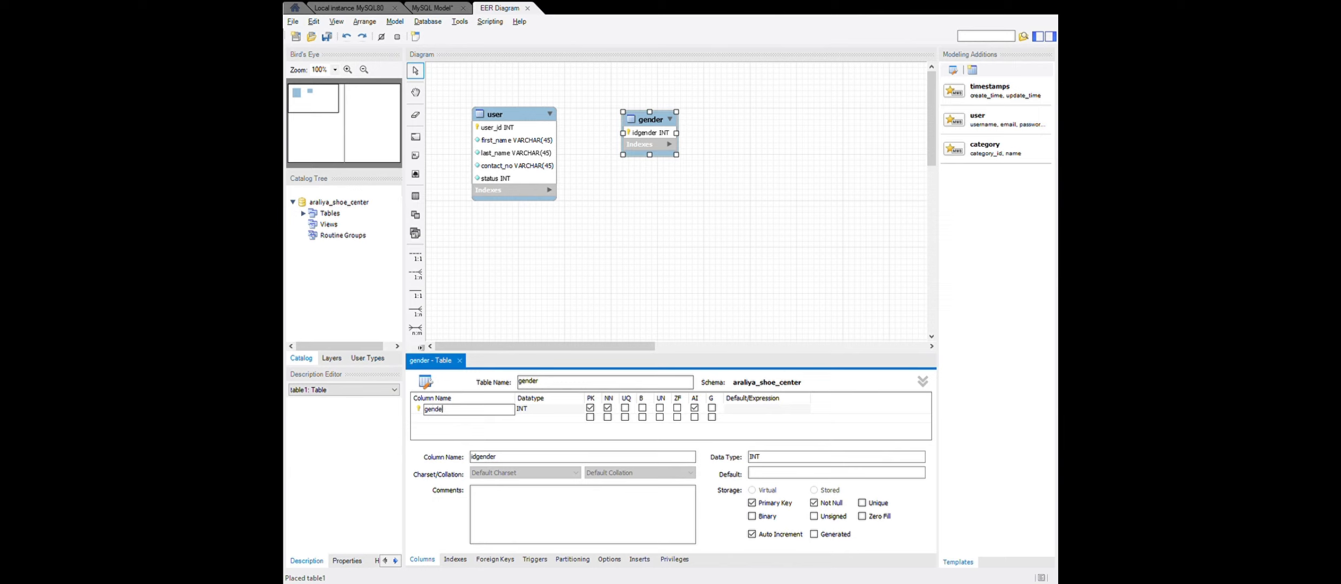
type("r_id")
Add a gender_name column of type VARCHAR(10) to the gender table and close its table editor.
left_click(464, 421)
left_click(463, 419)
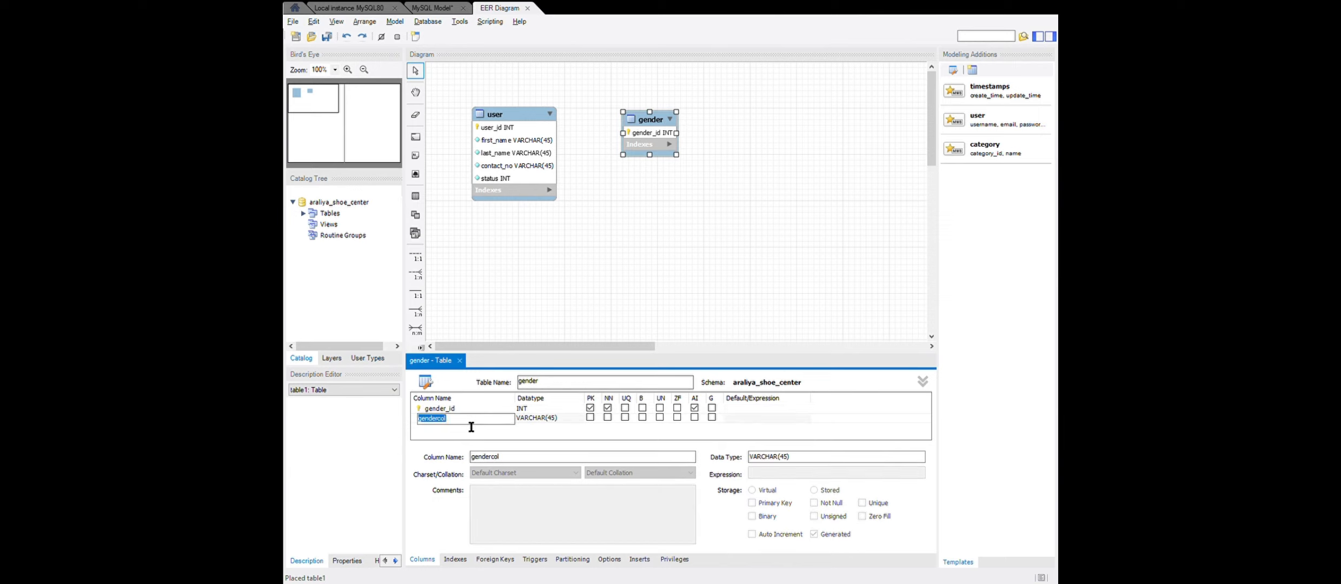
type("gender_name")
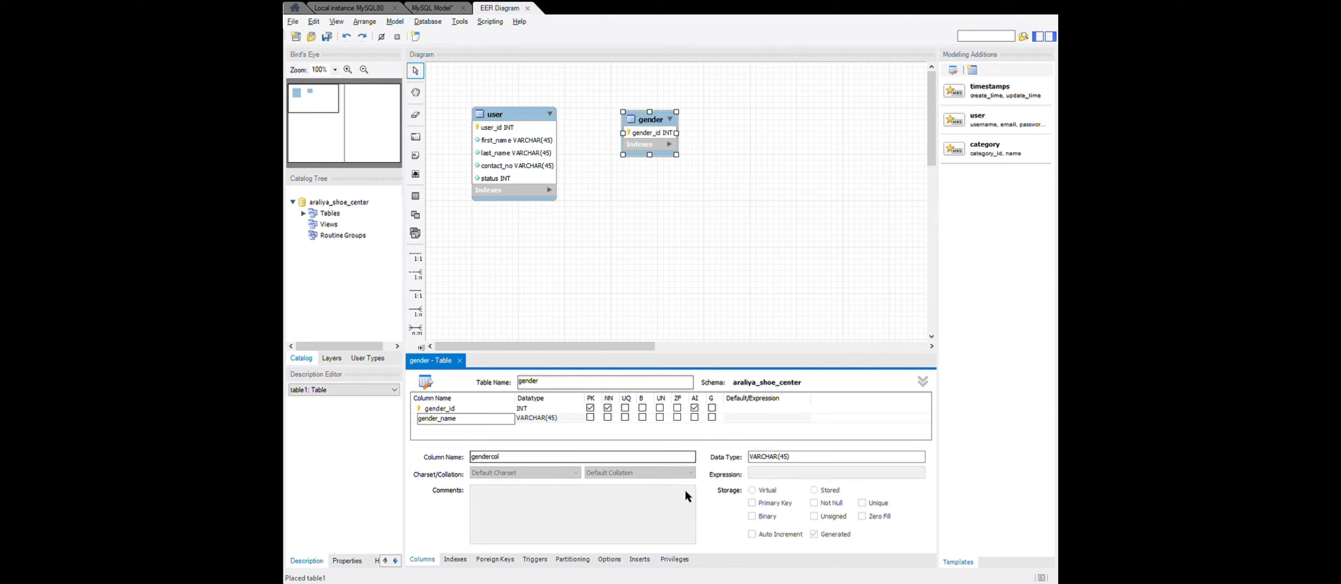
key("Tab")
key("End")
key("BackSpace")
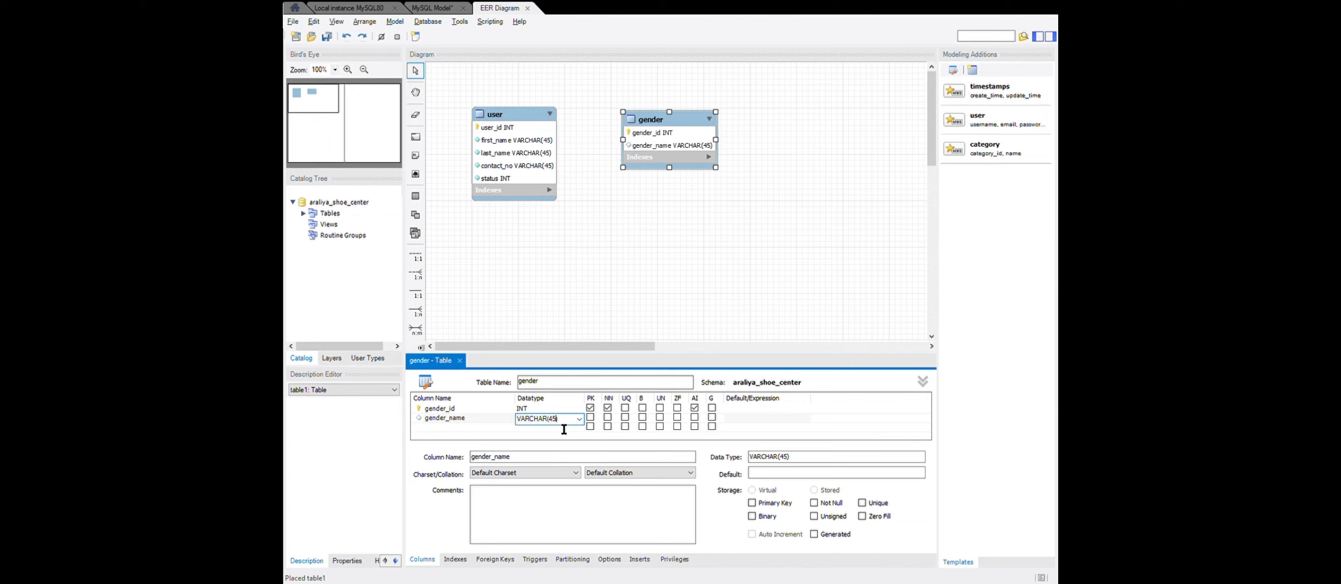
key("BackSpace")
key("BackSpace")
key("BackSpace")
type("10)")
left_click(677, 270)
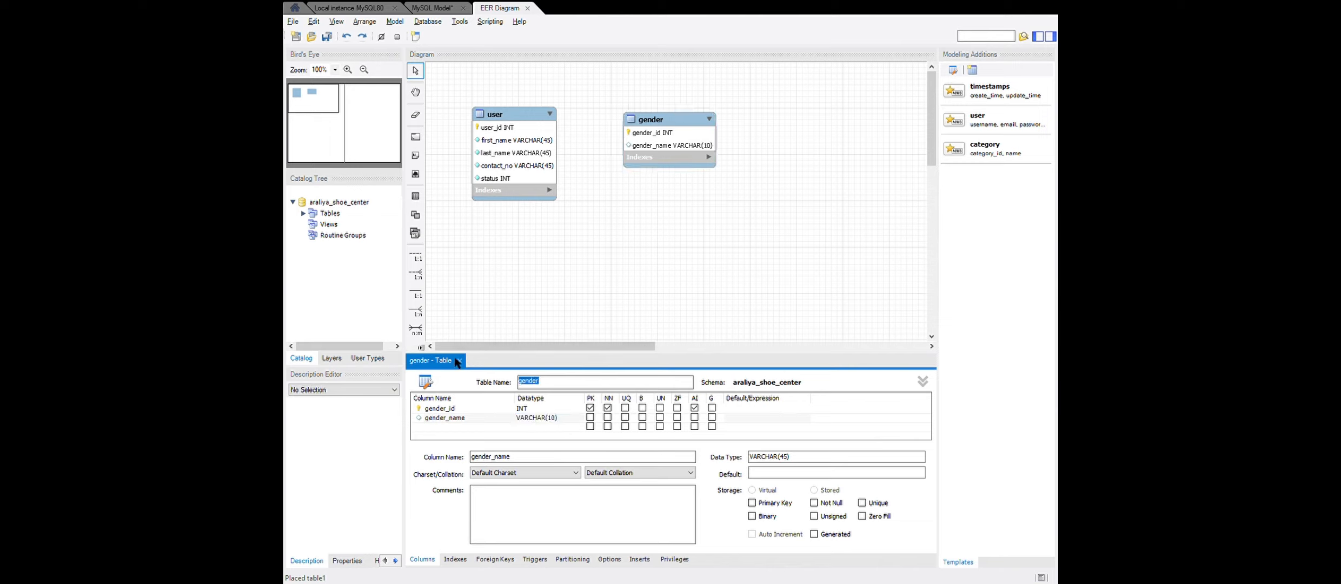
left_click(460, 361)
Place a new table below the user table and name it user_type.
left_click(416, 195)
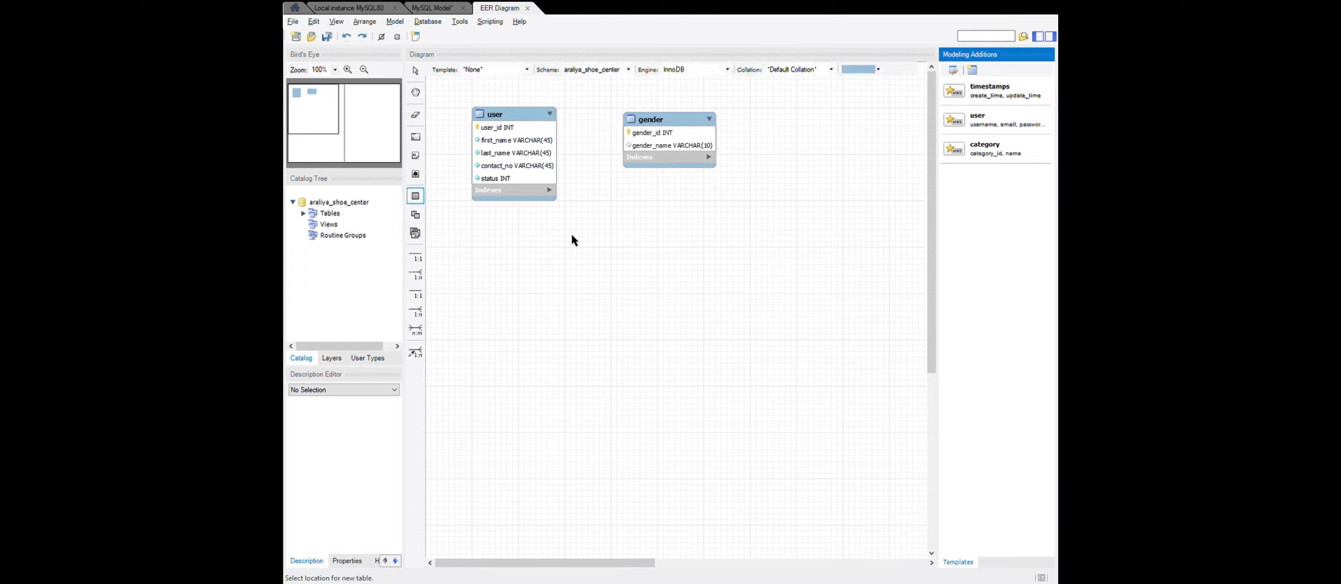
left_click(522, 234)
double_click(533, 238)
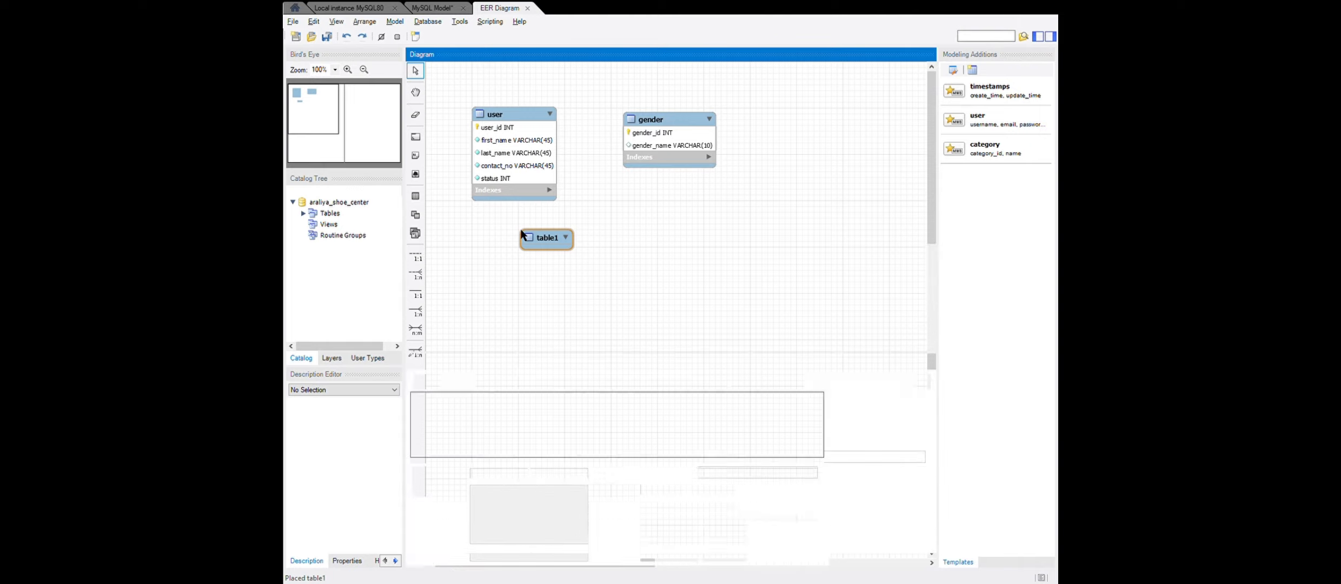
type("user_type")
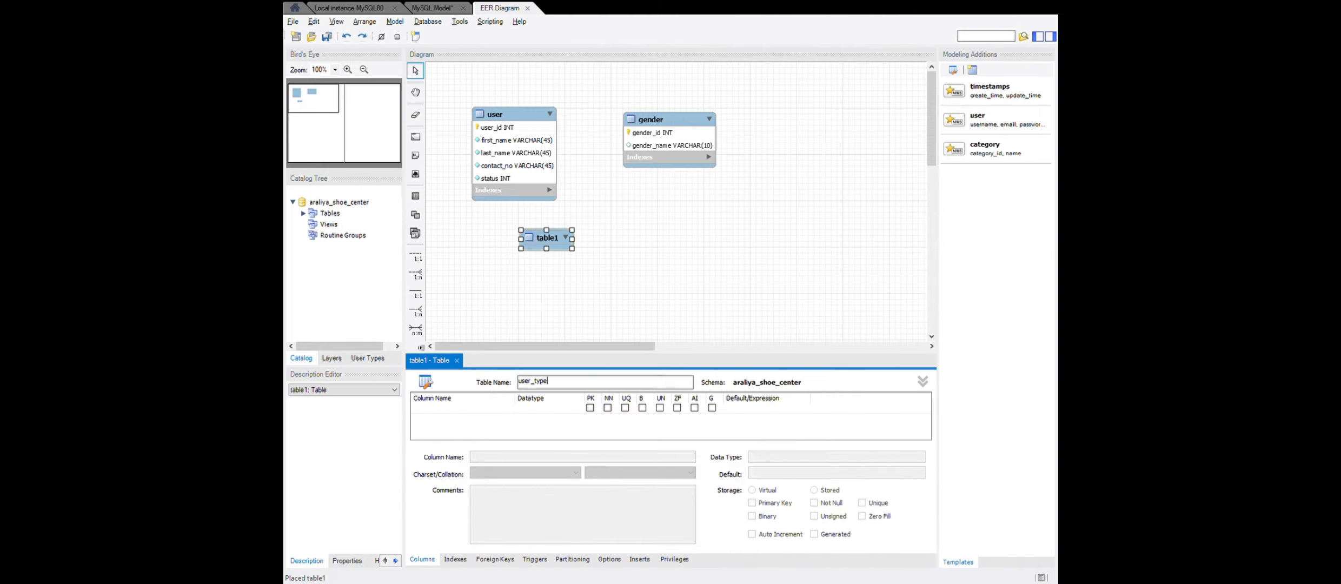
Add a user_type_id INT column to the user_type table as a not-null, auto-increment primary key.
left_click(435, 409)
type("user_type_id")
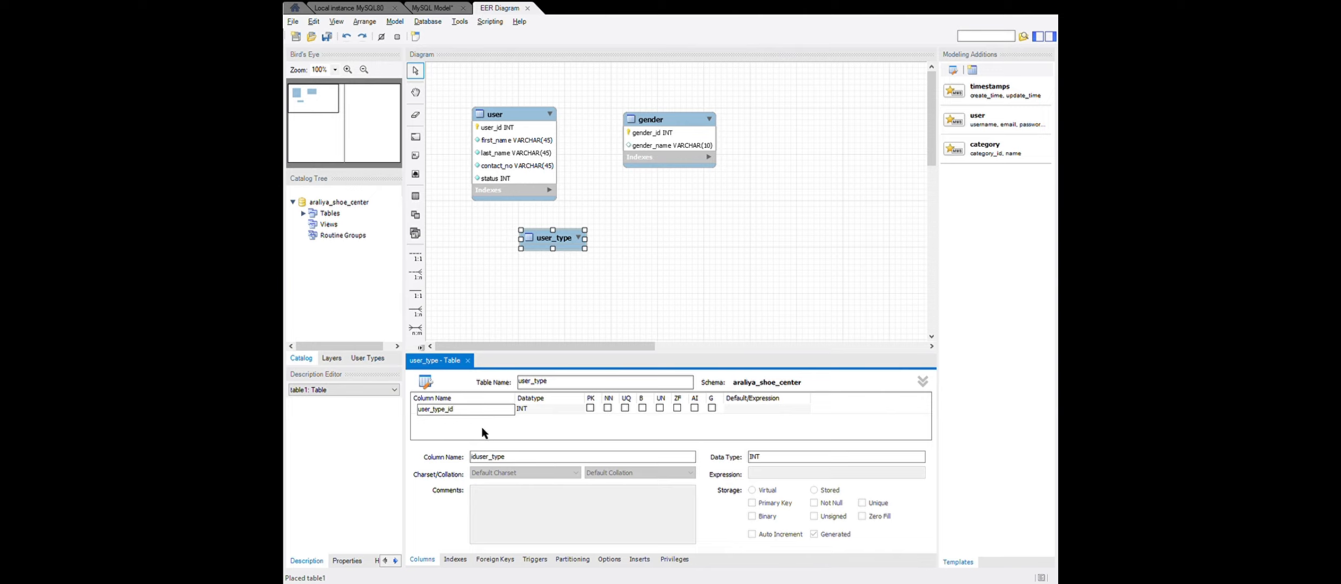
left_click(590, 408)
left_click(590, 409)
left_click(695, 409)
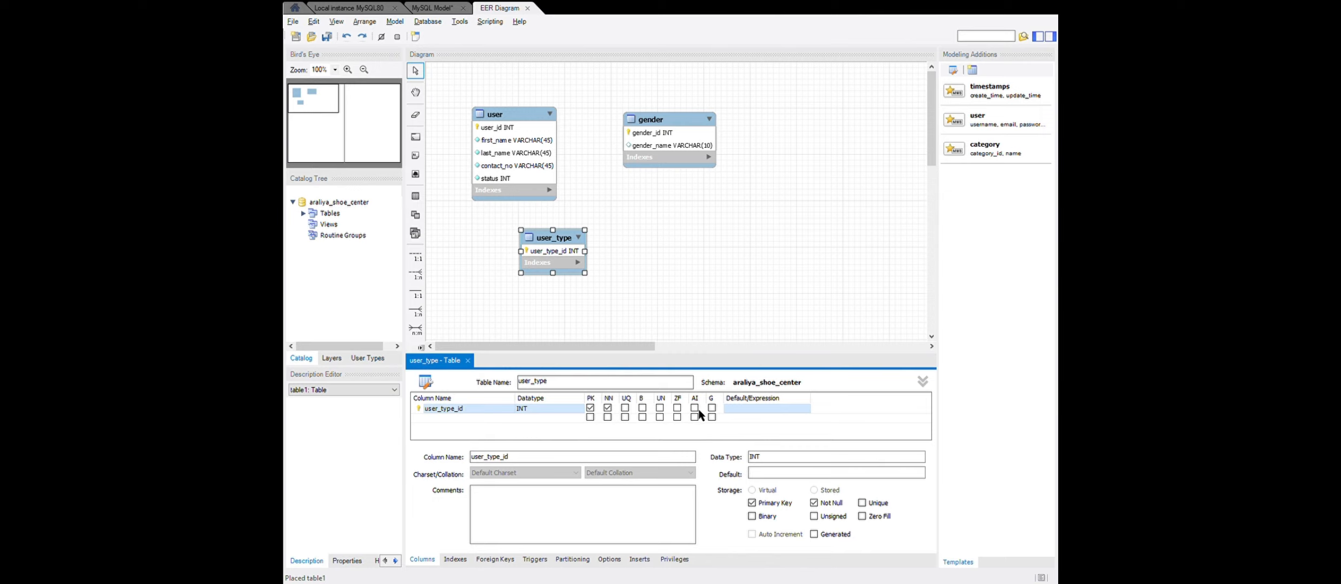
Add a not-null user_type_name column of type VARCHAR(45) to the user_type table.
double_click(503, 417)
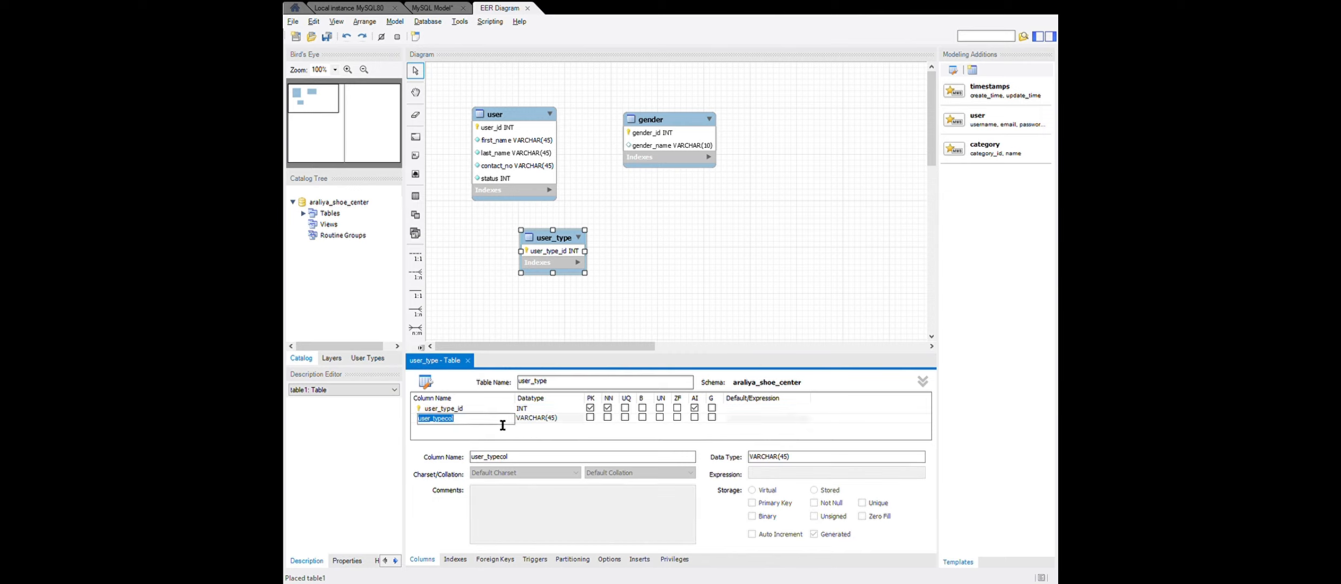
type("user_type_name")
left_click(541, 421)
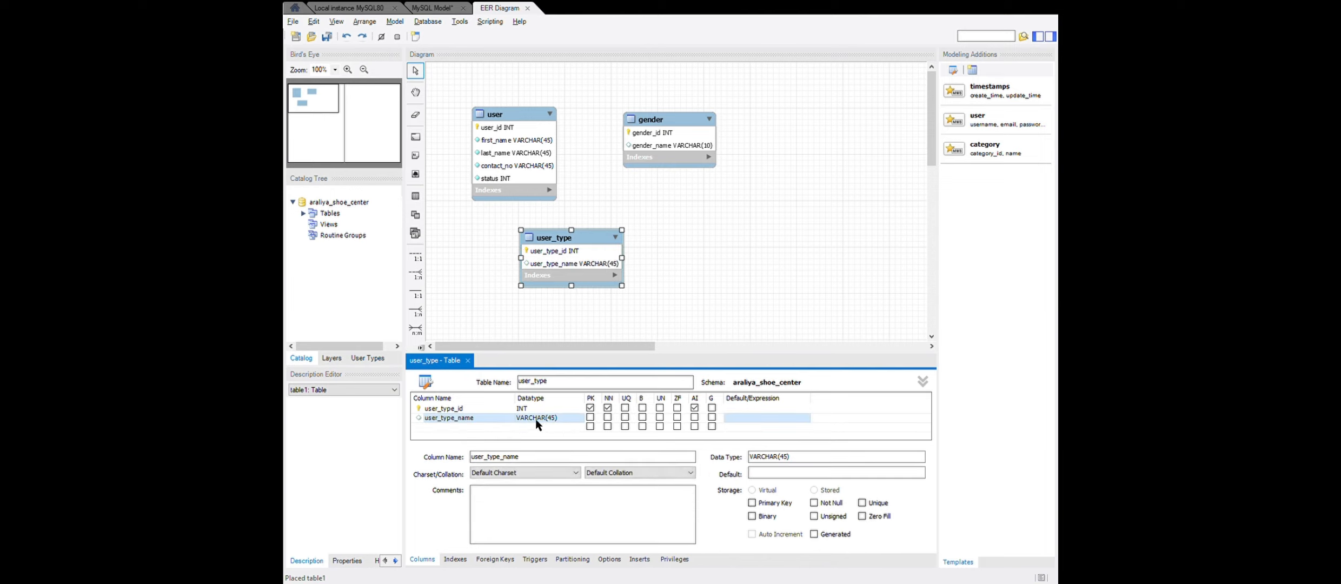
left_click(607, 426)
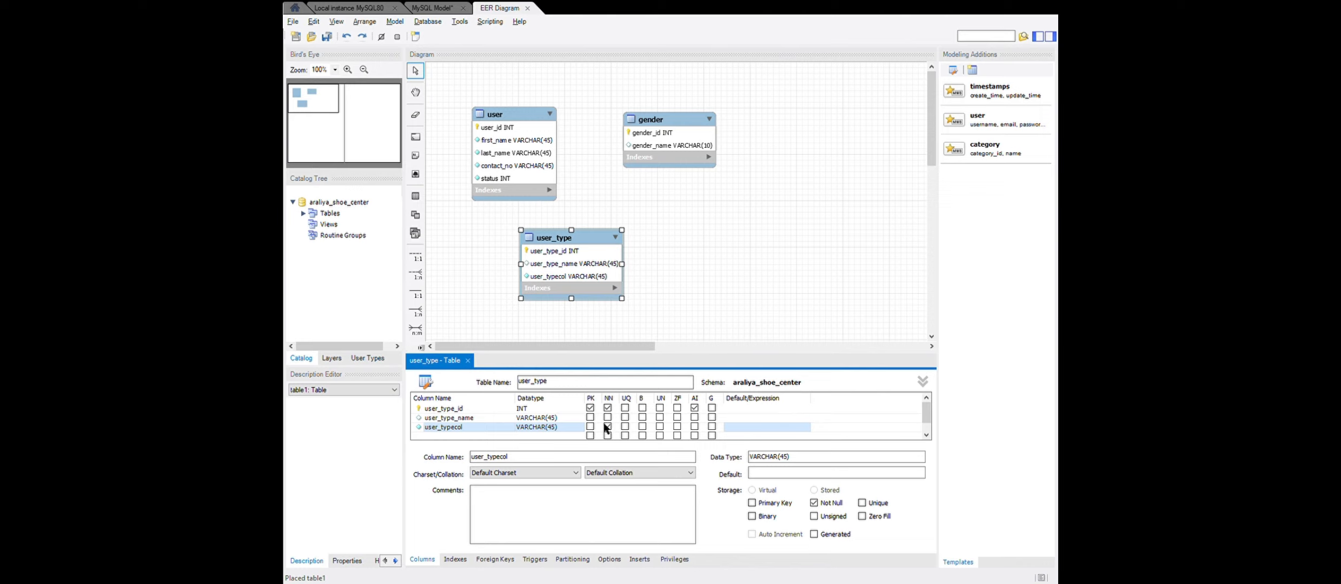
left_click(604, 420)
left_click(606, 417)
Delete the stray user_typecol column from the user_type table and close its table editor.
left_click(495, 427)
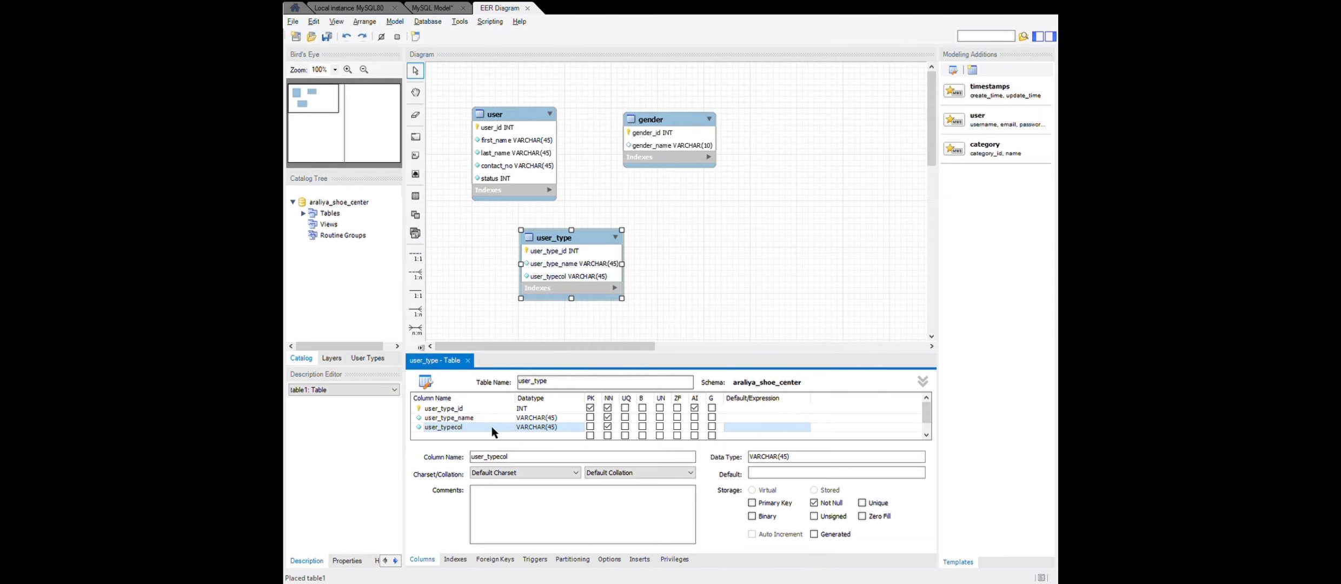
left_click(518, 501)
left_click(467, 360)
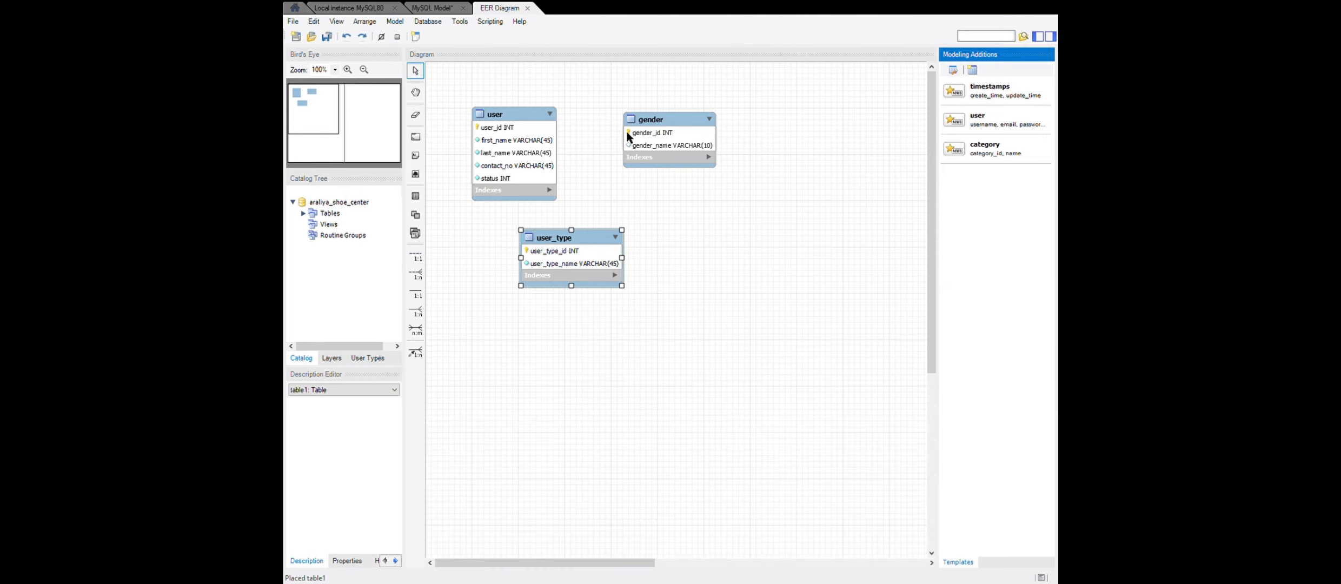
Make the gender_name column of the gender table not null and close its table editor.
left_click(667, 155)
double_click(666, 156)
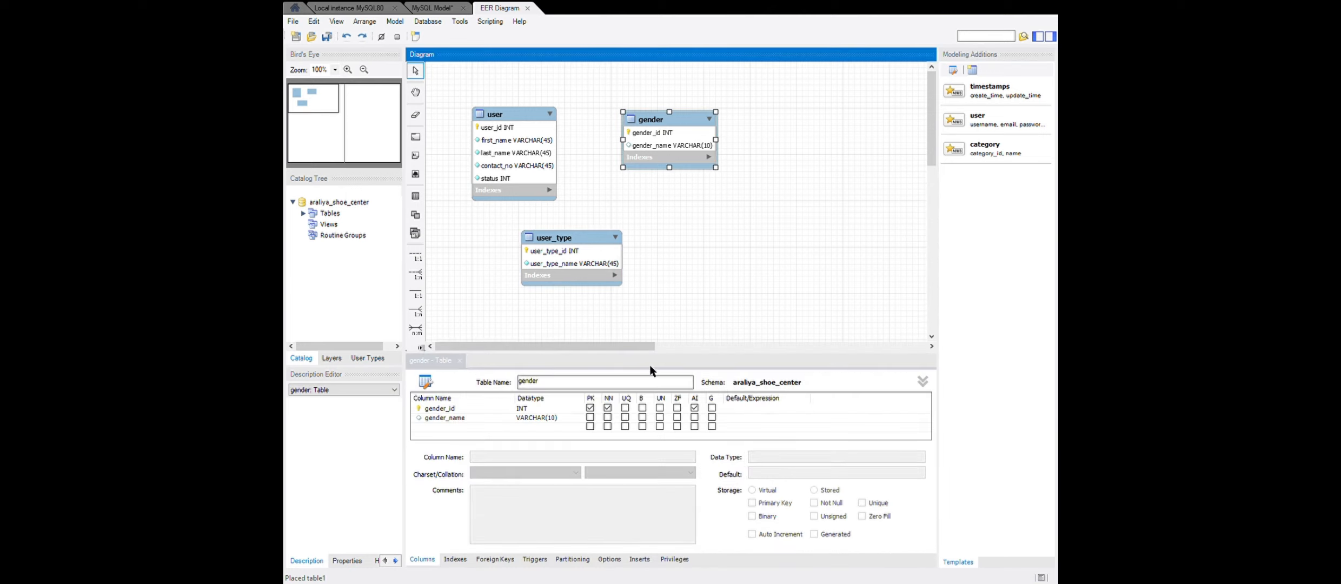
left_click(608, 417)
left_click(459, 360)
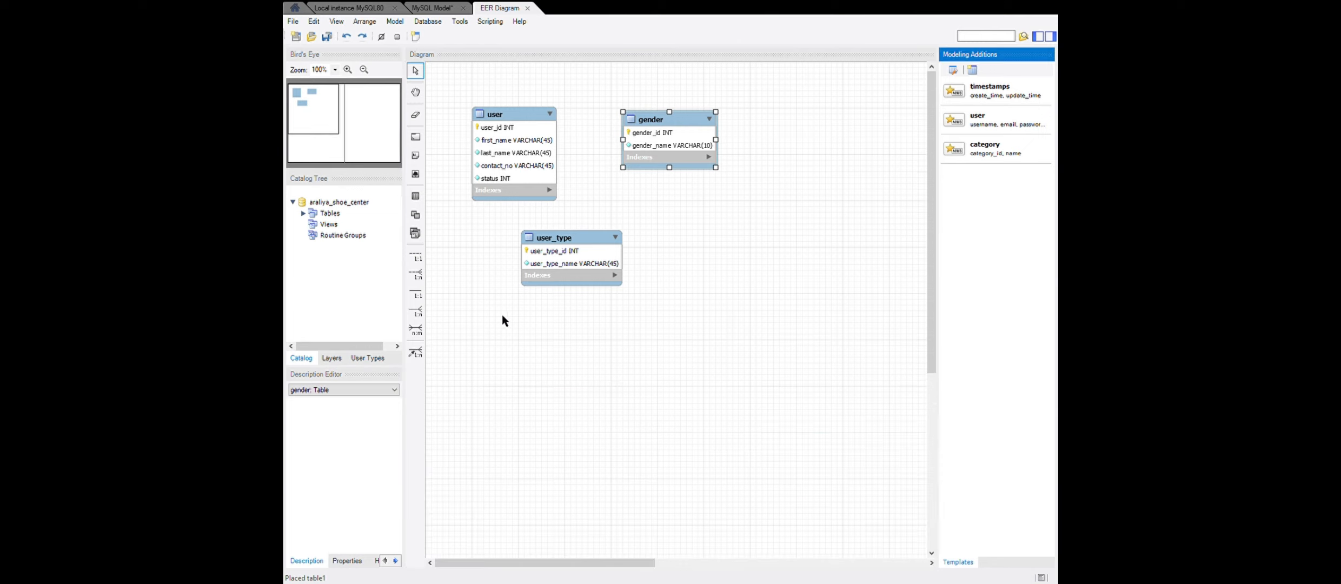
Rearrange the diagram so user_type sits beside gender and the user table sits centred below them.
left_click_drag(578, 241, 468, 214)
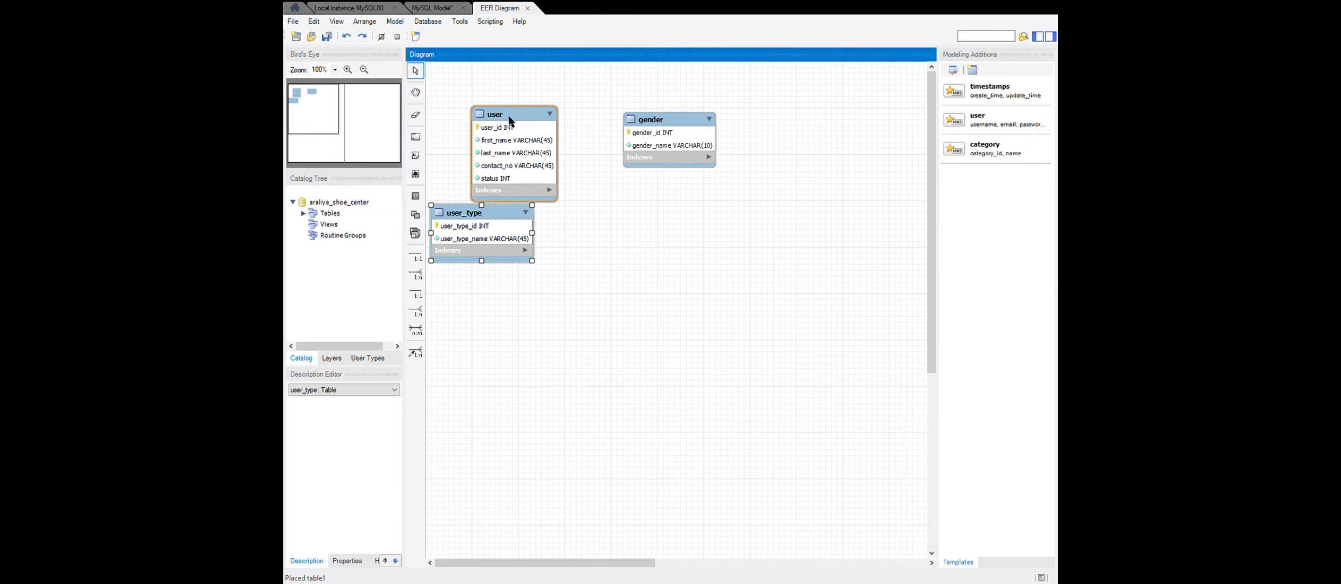
left_click_drag(509, 115, 613, 209)
left_click_drag(529, 217, 560, 124)
left_click_drag(620, 254, 616, 240)
Add a new table below user_type, beside the user table, and name it system_login.
left_click(415, 195)
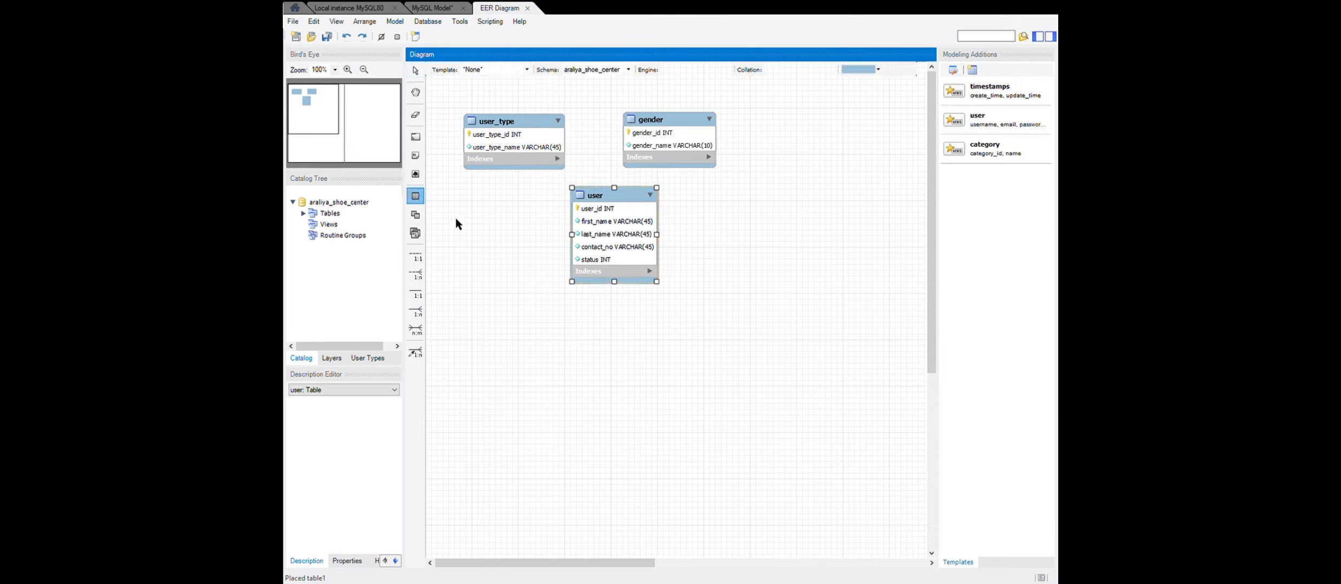
left_click(494, 260)
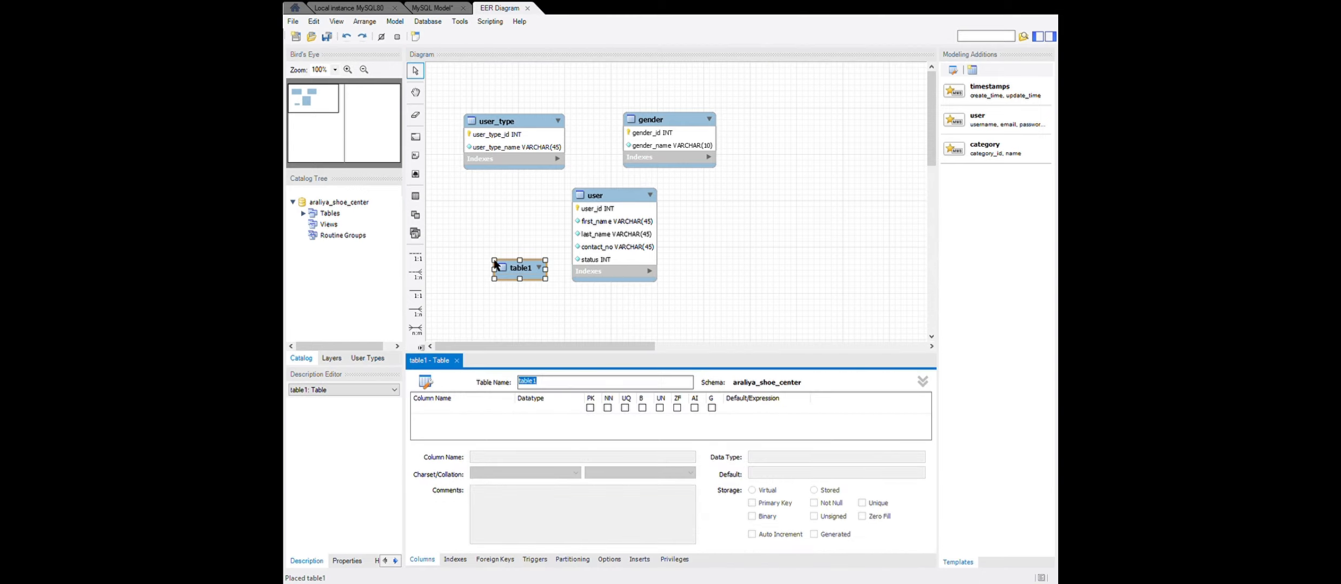
type("system_login")
Add a login_id INT column to the system_login table as a not-null, auto-increment primary key.
left_click(487, 409)
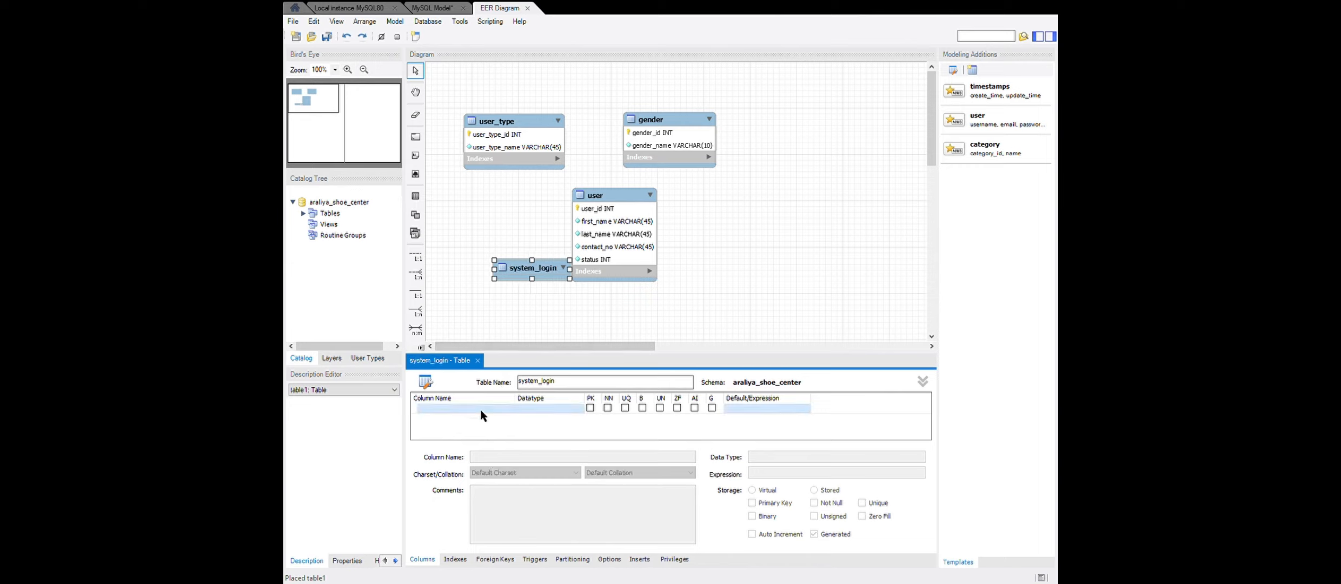
type("login_id")
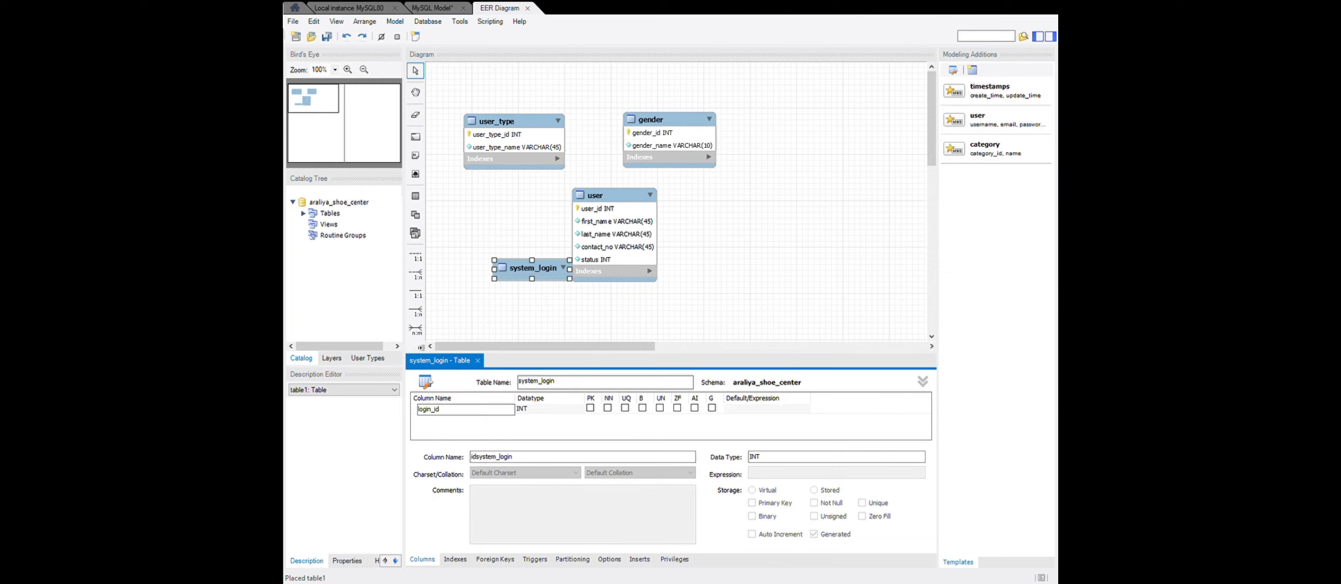
key("Return")
left_click(591, 407)
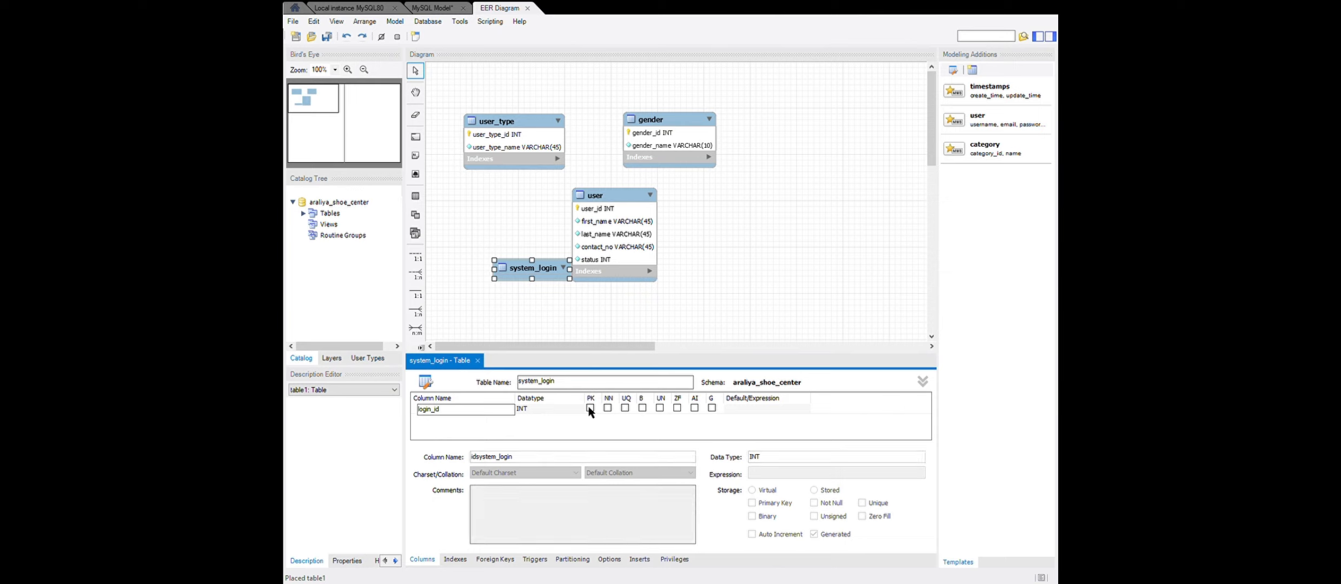
left_click(694, 408)
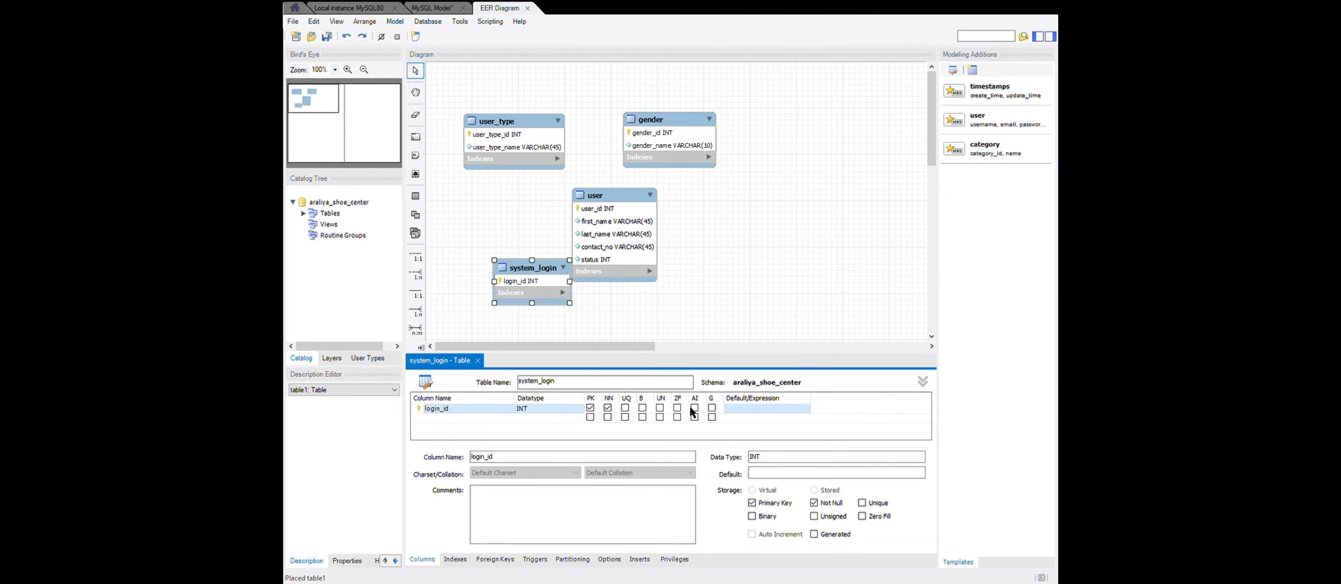
Add a username column of type VARCHAR(20) to the system_login table.
left_click(468, 425)
type("user")
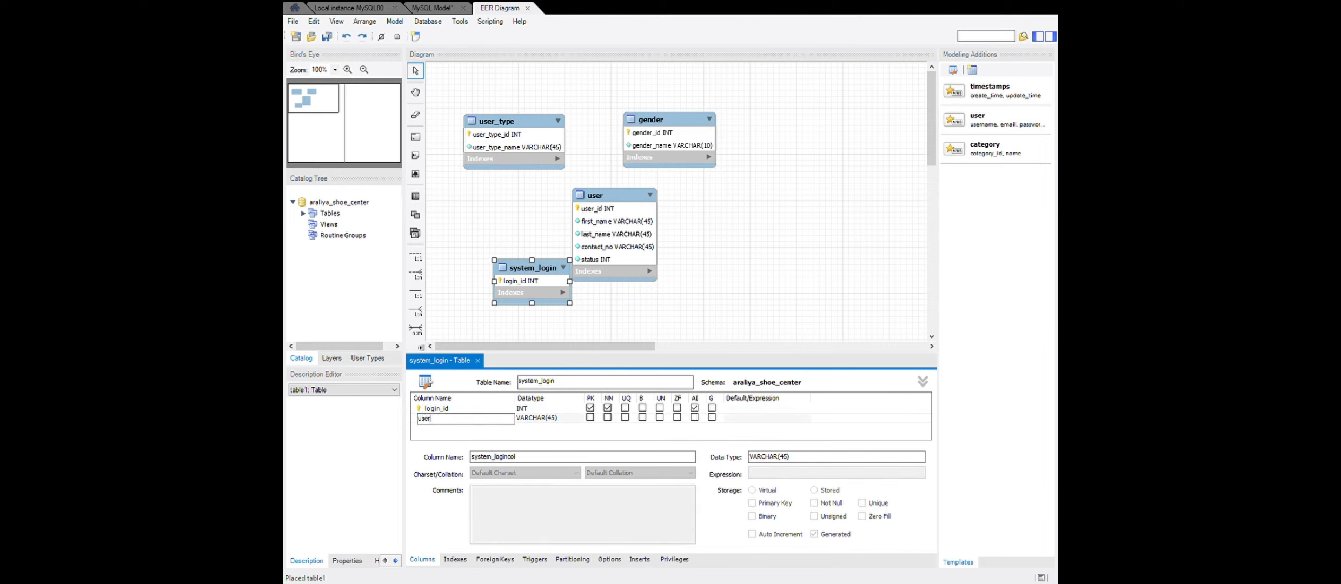
type("mame")
left_click(553, 424)
left_click(553, 425)
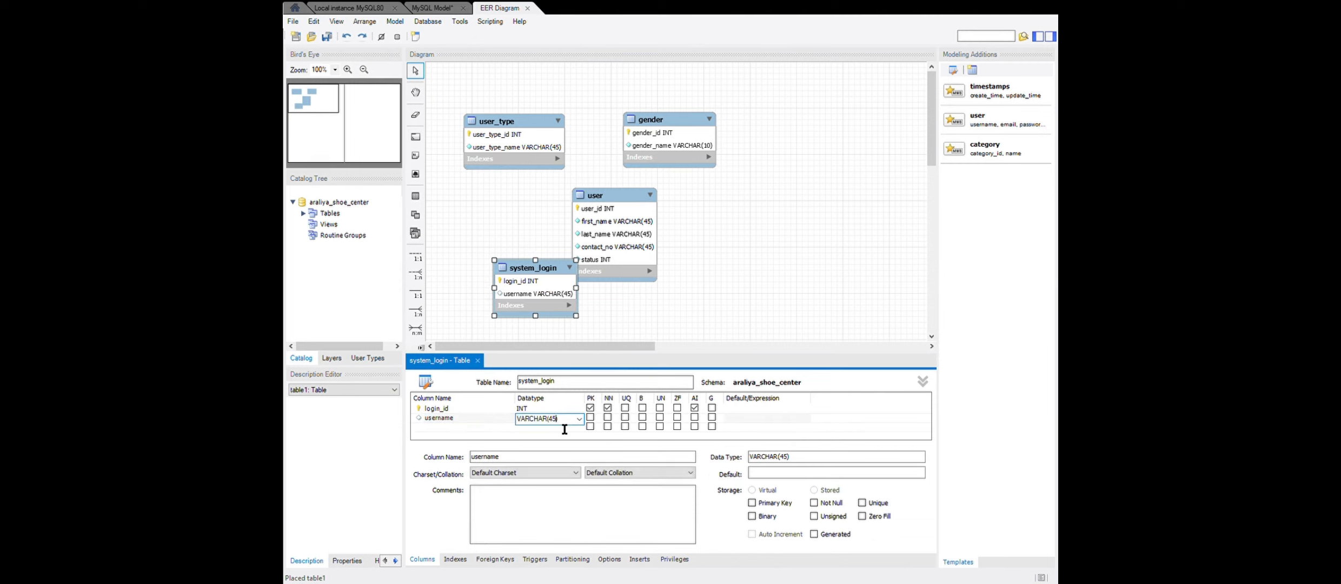
key("BackSpace")
key("BackSpace")
type("20")
Add a password column of type VARCHAR(20) to the system_login table and close its table editor.
left_click(495, 428)
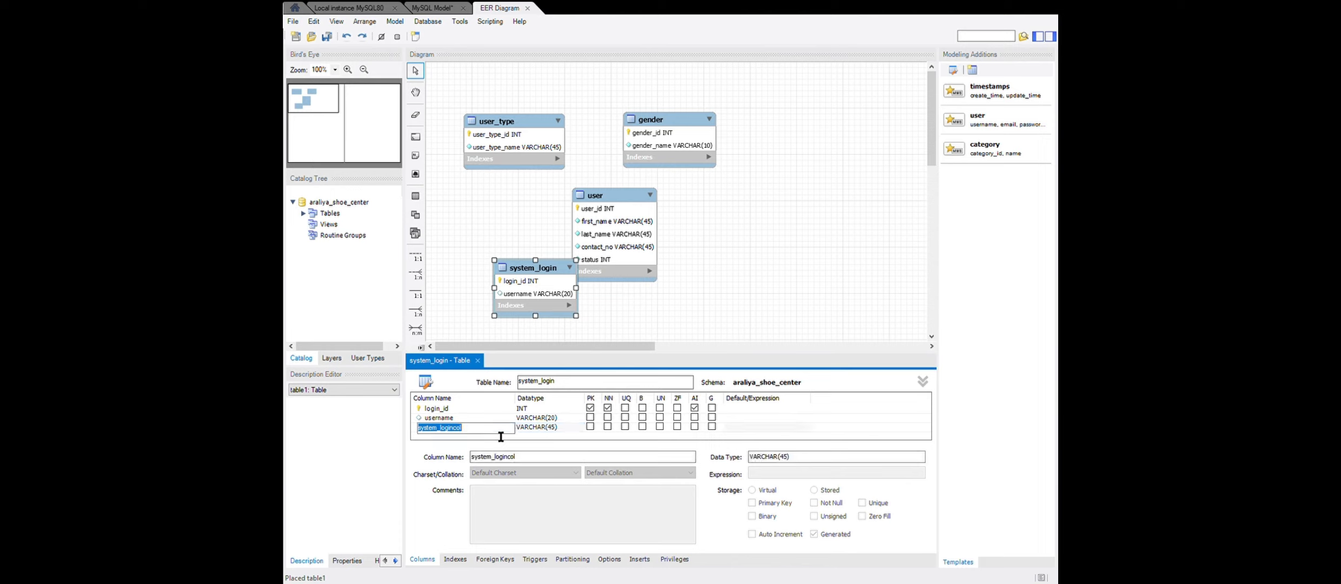
type("password")
left_click(556, 428)
key("BackSpace")
key("BackSpace")
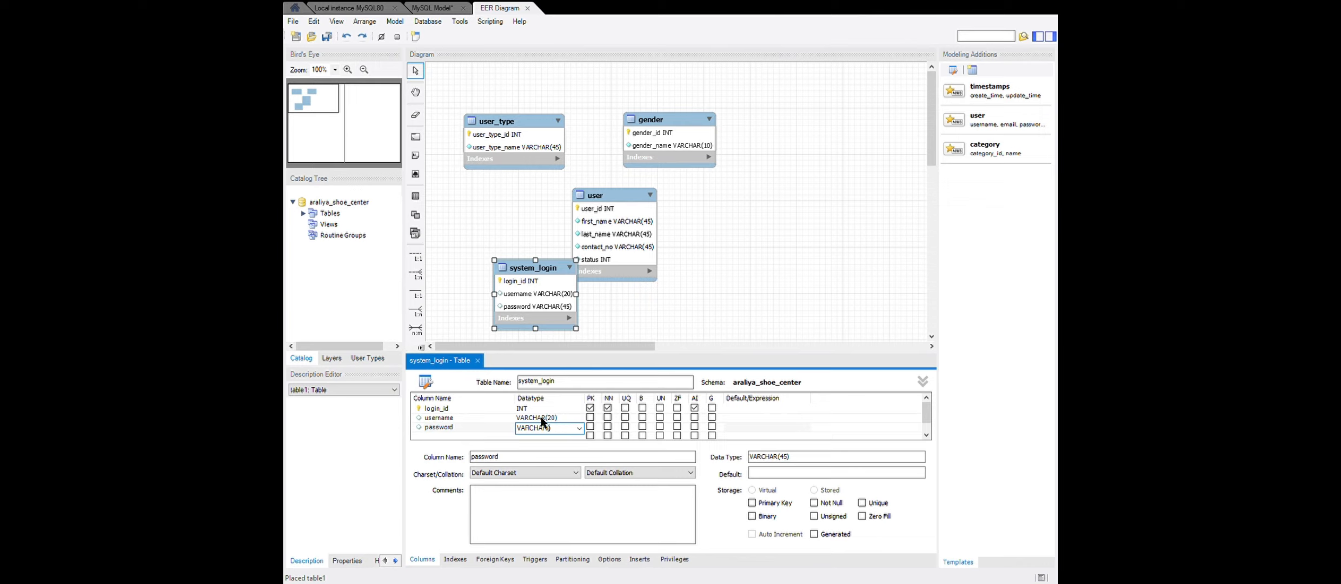
type("2")
key("BackSpace")
type("0")
left_click(478, 360)
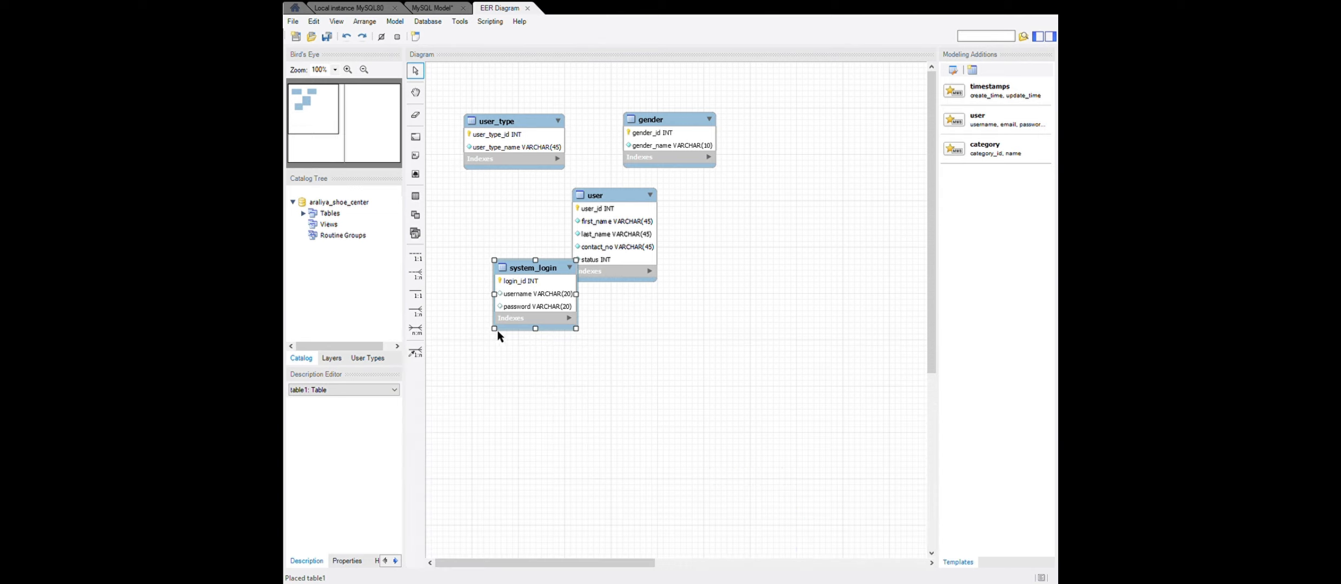
Move the system_login table clear of the user table and make its username and password columns not null.
left_click_drag(523, 276, 506, 266)
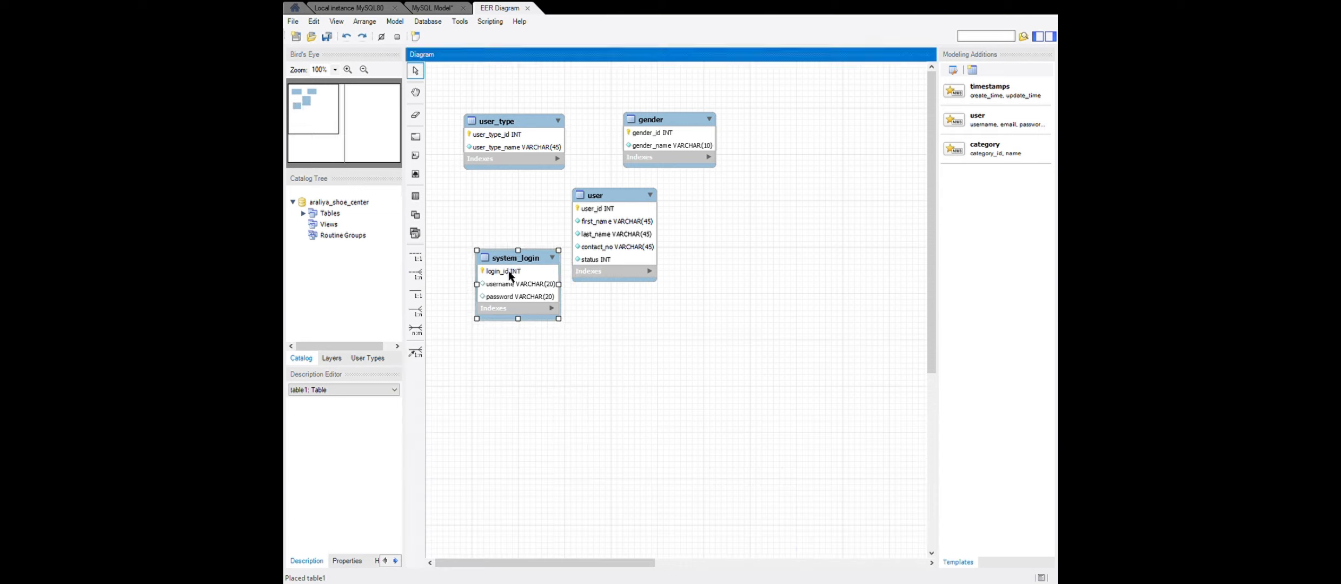
double_click(509, 275)
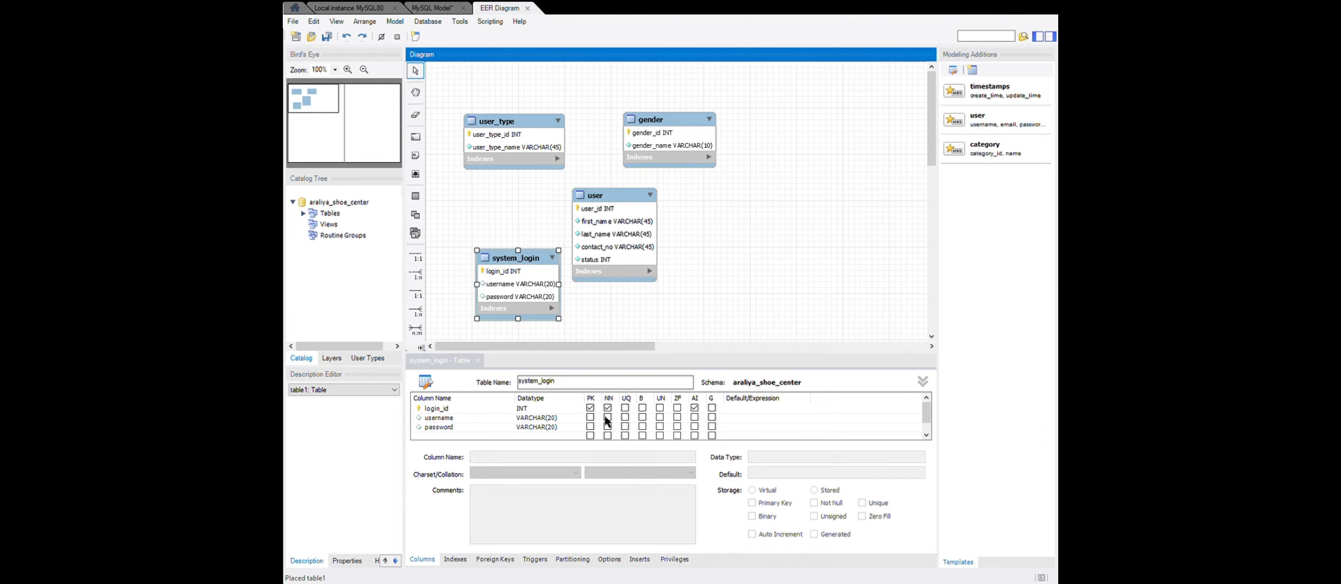
left_click(607, 417)
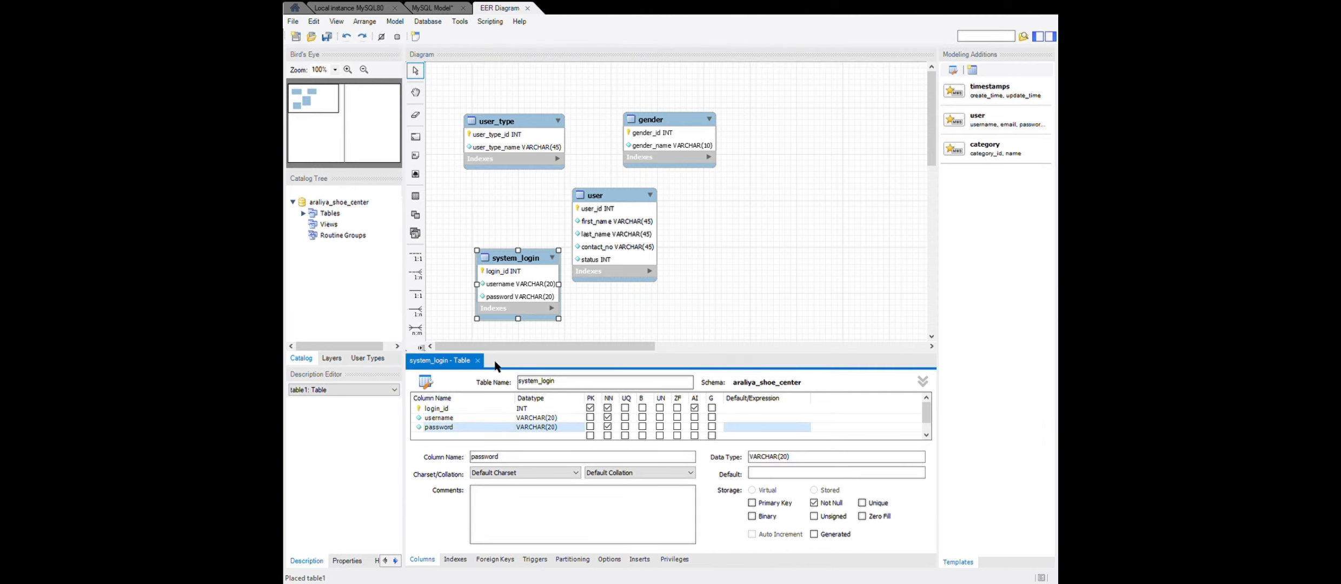
left_click(478, 361)
Add a new table to the right of the user table and name it address.
left_click(414, 197)
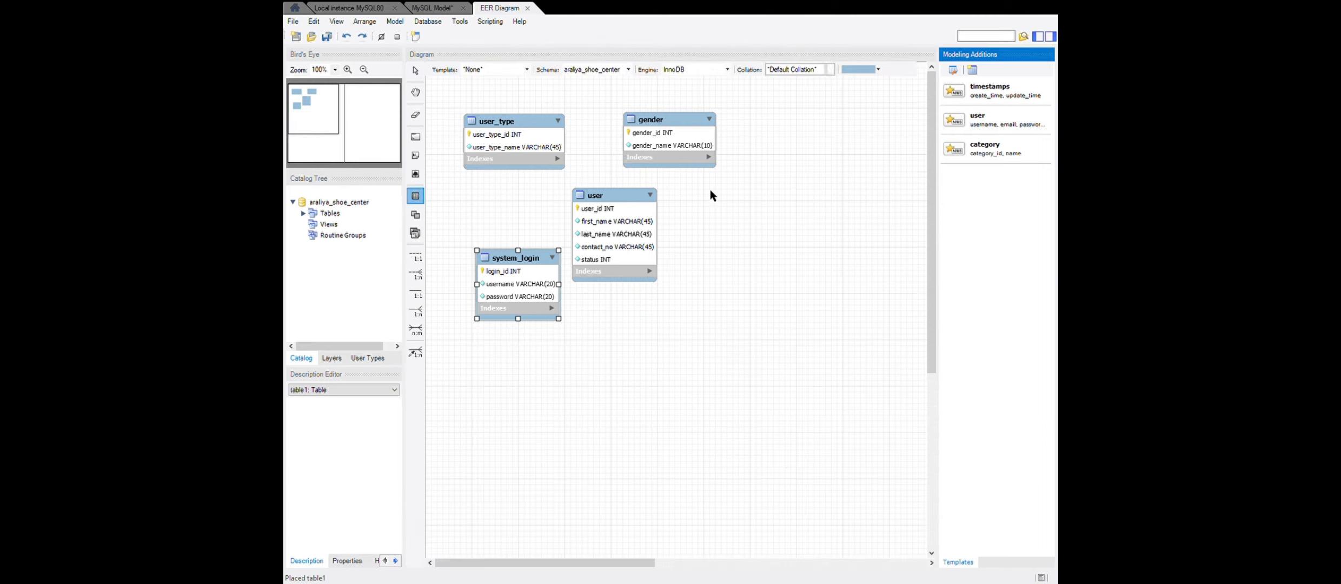
left_click(764, 212)
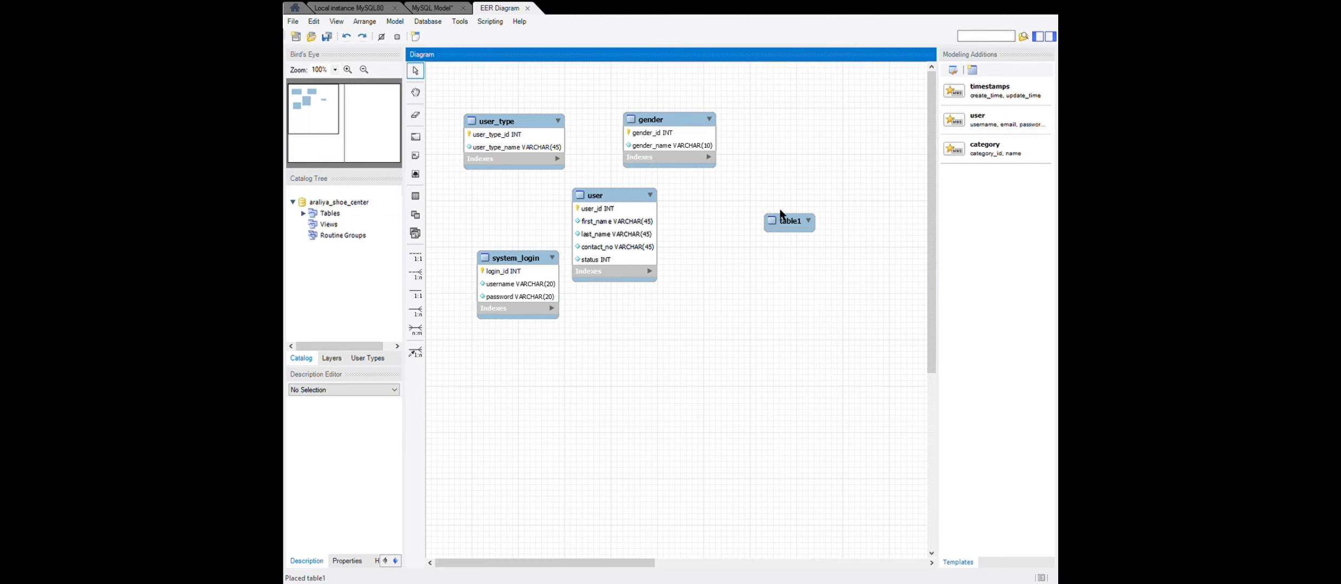
left_click(775, 219)
double_click(792, 227)
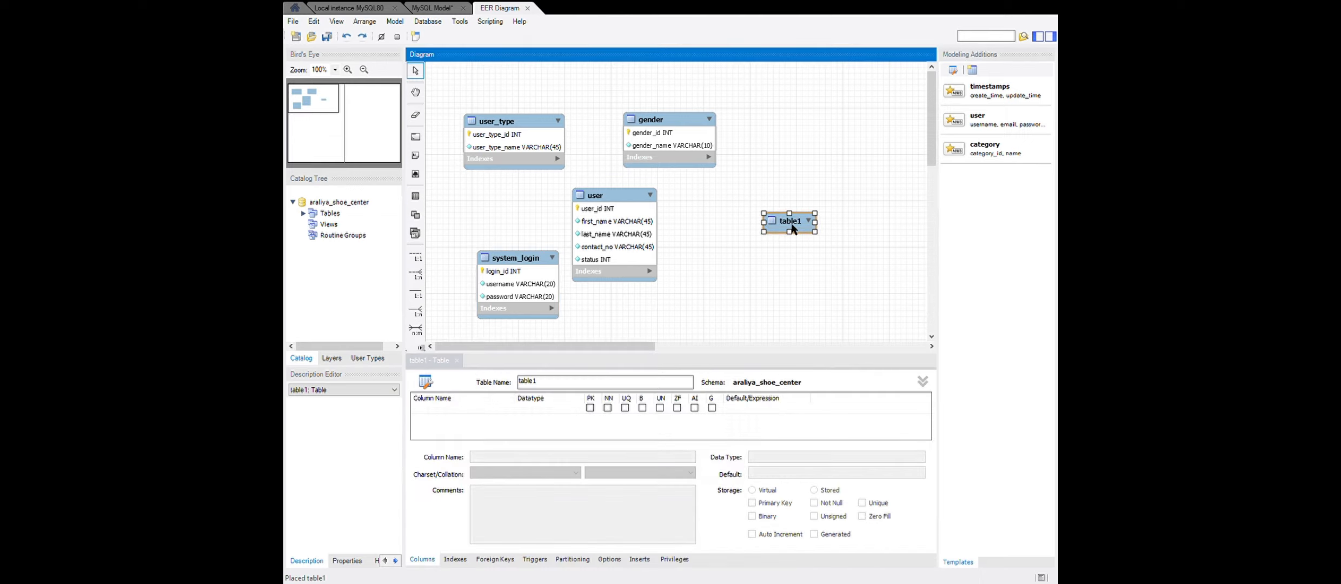
key("BackSpace")
key("BackSpace")
key("BackSpace")
key("BackSpace")
key("BackSpace")
type("address")
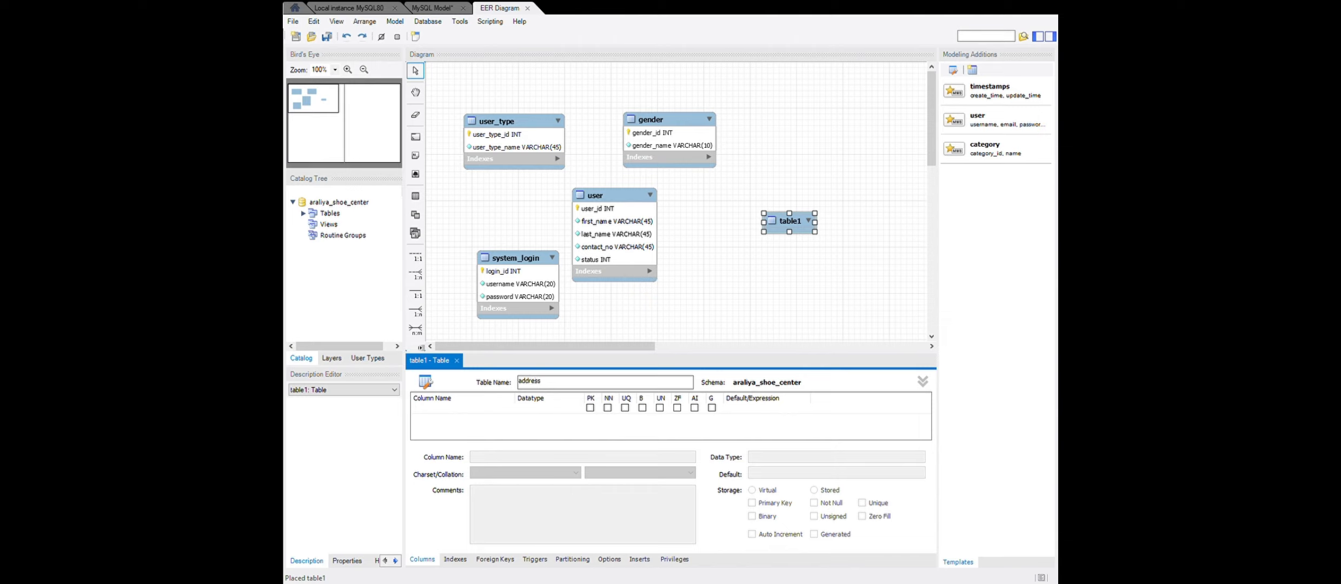
Add an address_id INT column to the address table as a not-null, auto-increment primary key.
left_click(485, 409)
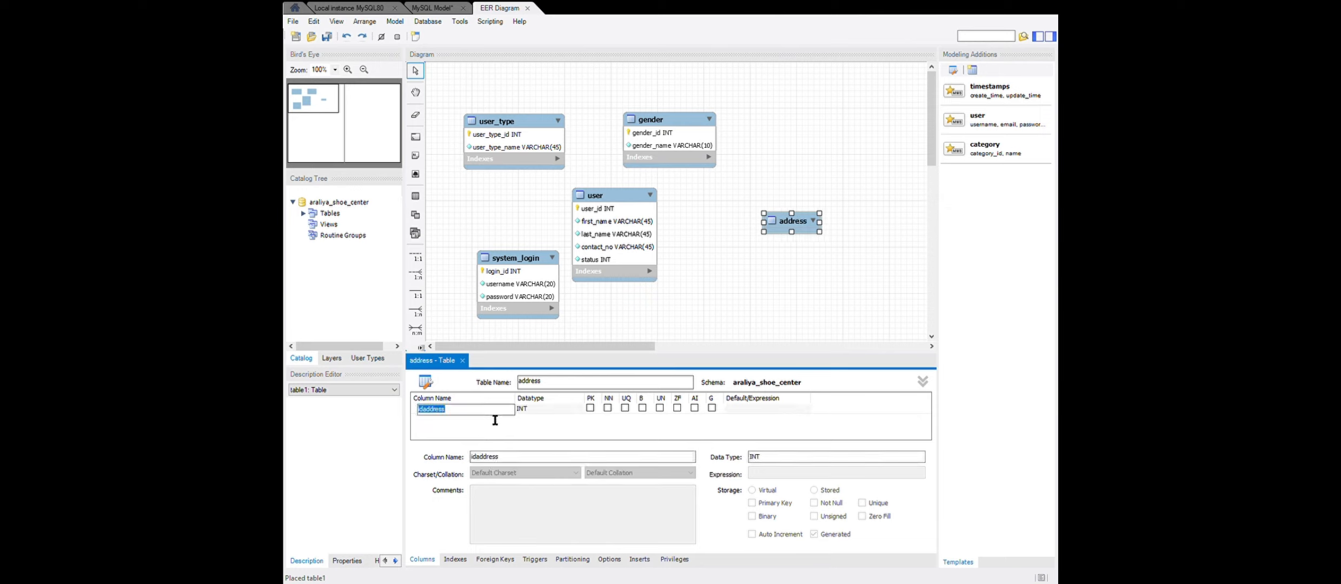
type("ad")
type("dress_")
type("od")
key("BackSpace")
key("BackSpace")
type("id")
left_click(590, 408)
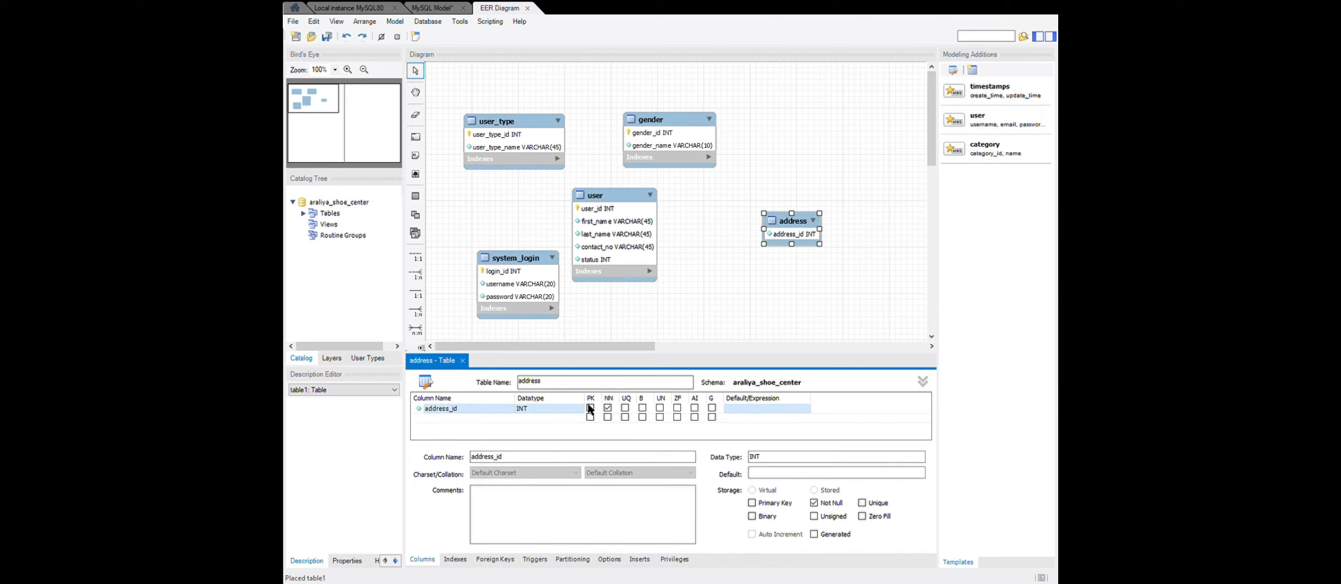
left_click(694, 407)
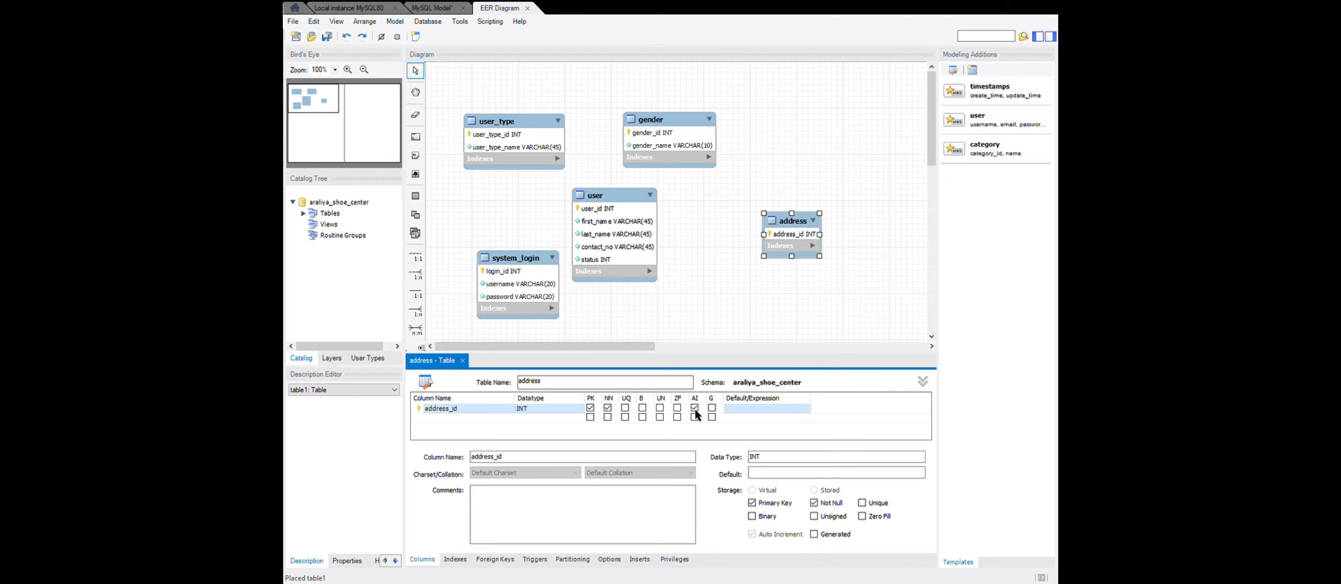
Add not-null VARCHAR(45) columns named no, street 1 and street 2 to the address table.
left_click(483, 418)
type("no")
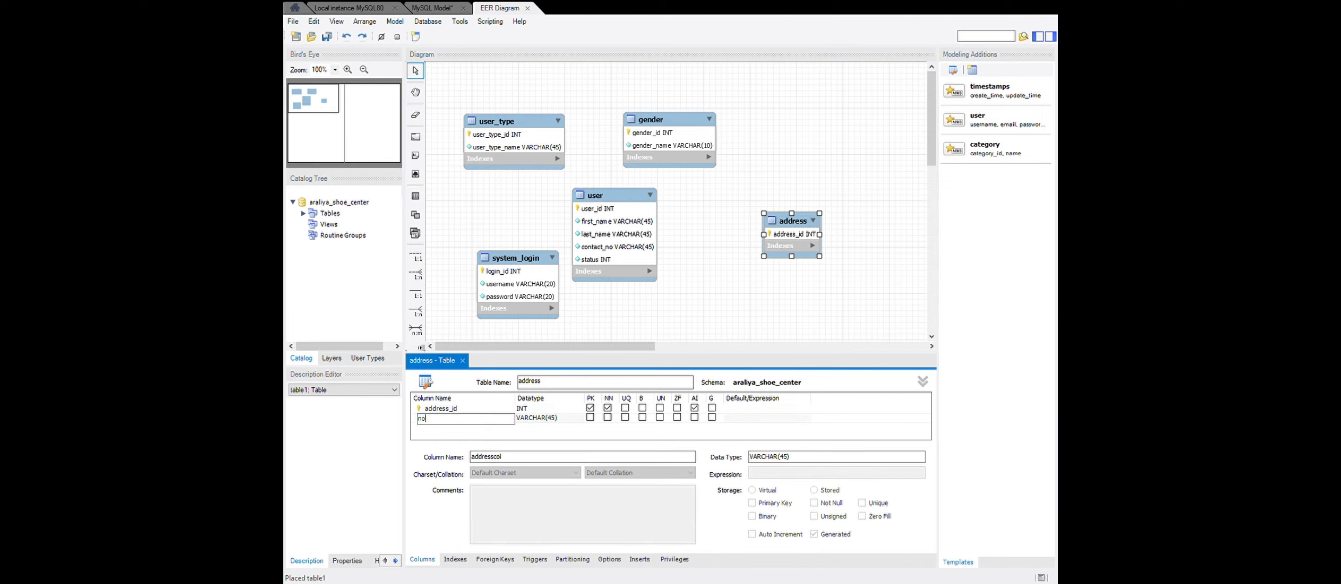
left_click(607, 417)
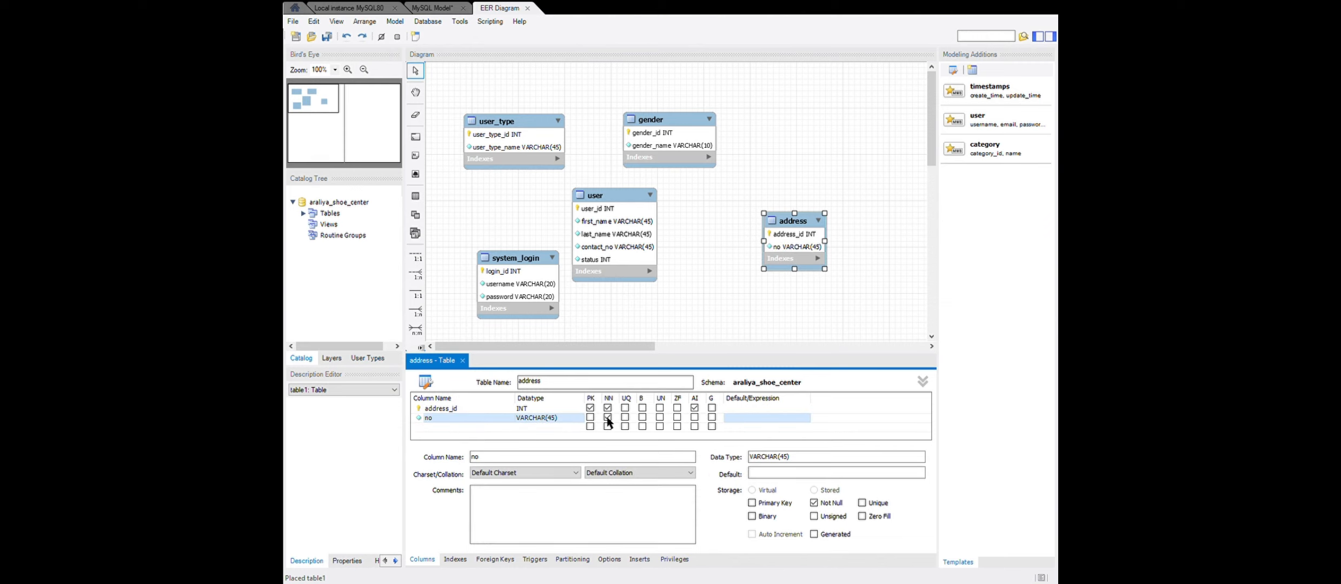
left_click(476, 428)
type("str")
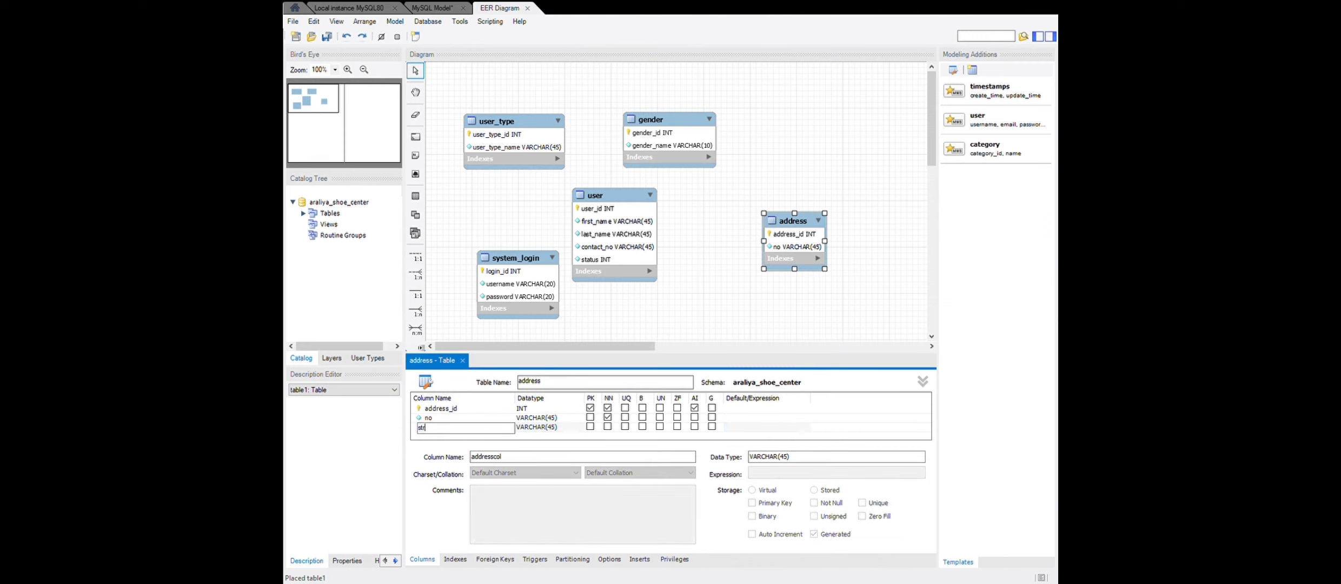
type("eet 1")
left_click(607, 426)
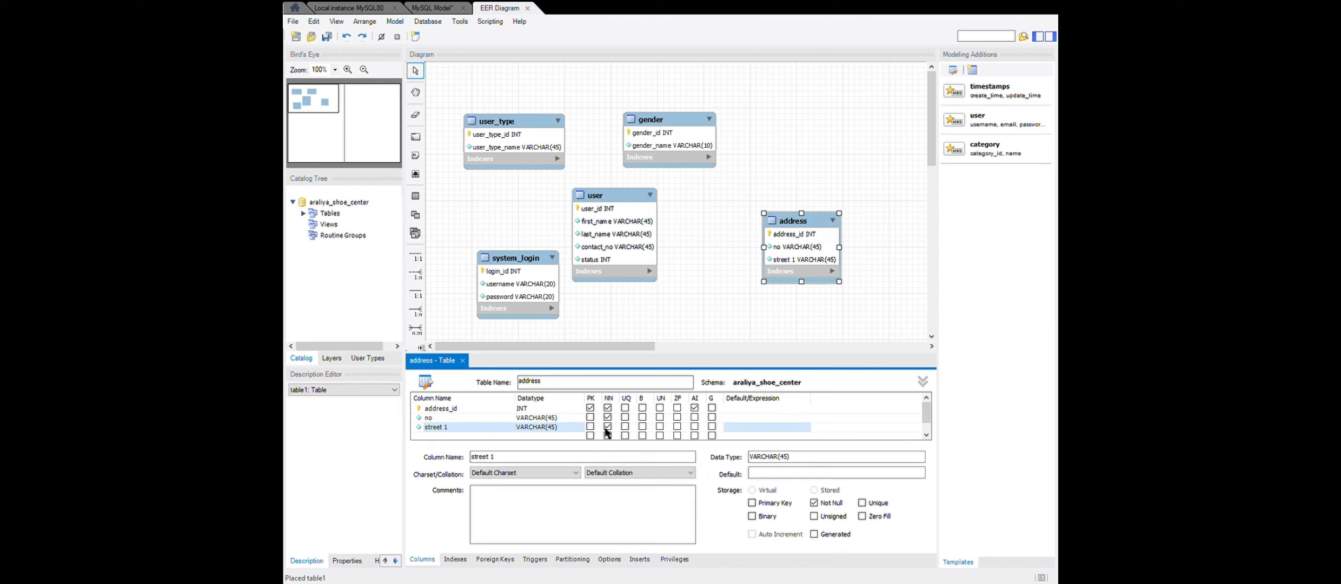
left_click(478, 436)
type("street 2")
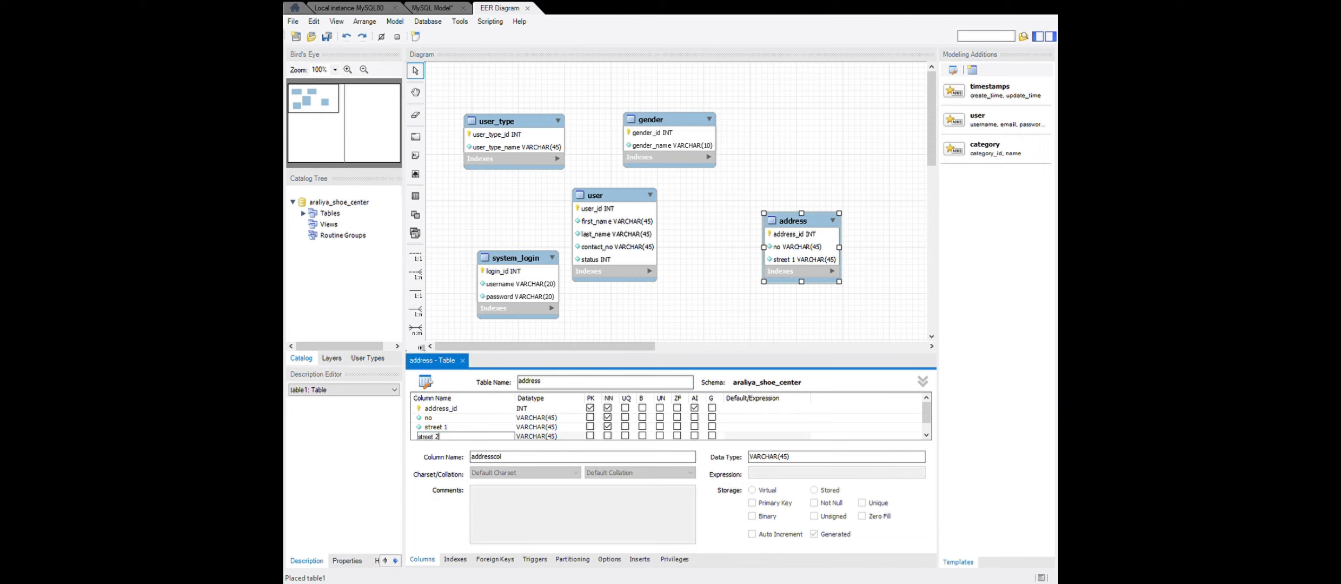
left_click(610, 435)
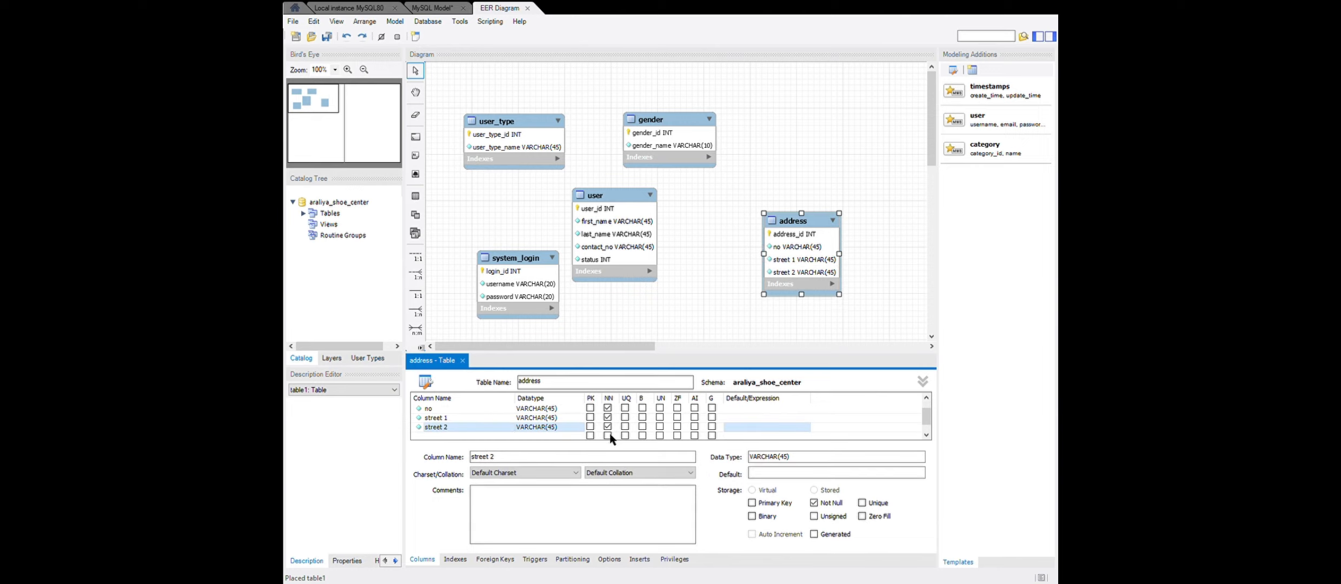
Delete the stray addresscol column from the address table and close its table editor.
left_click(609, 434)
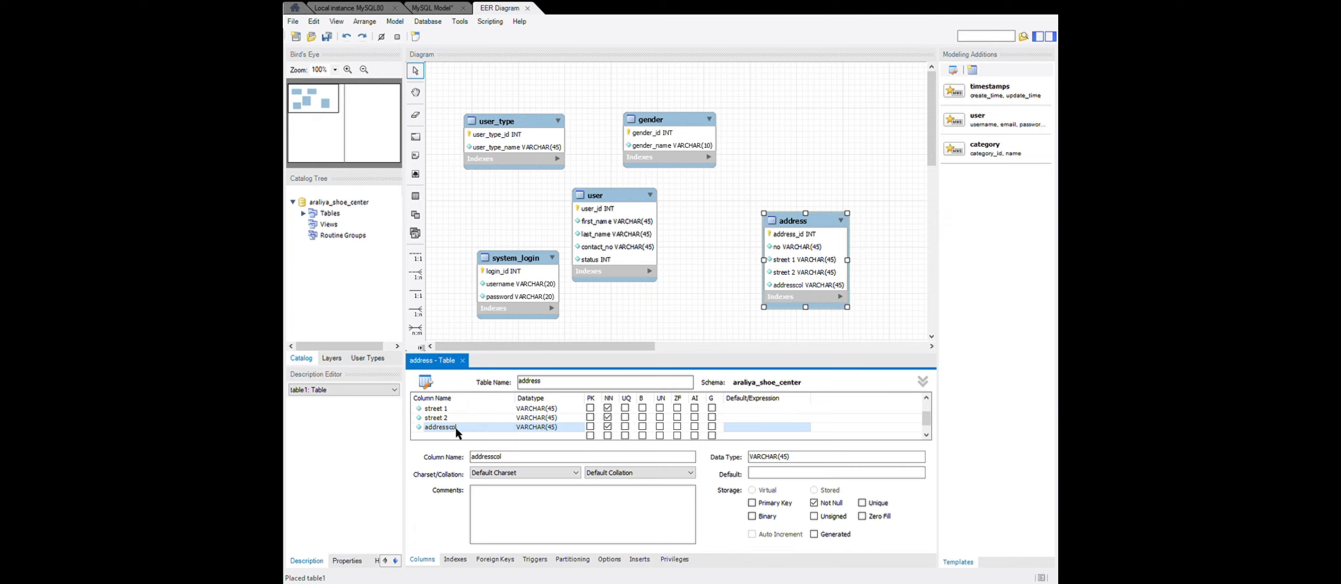
left_click(492, 502)
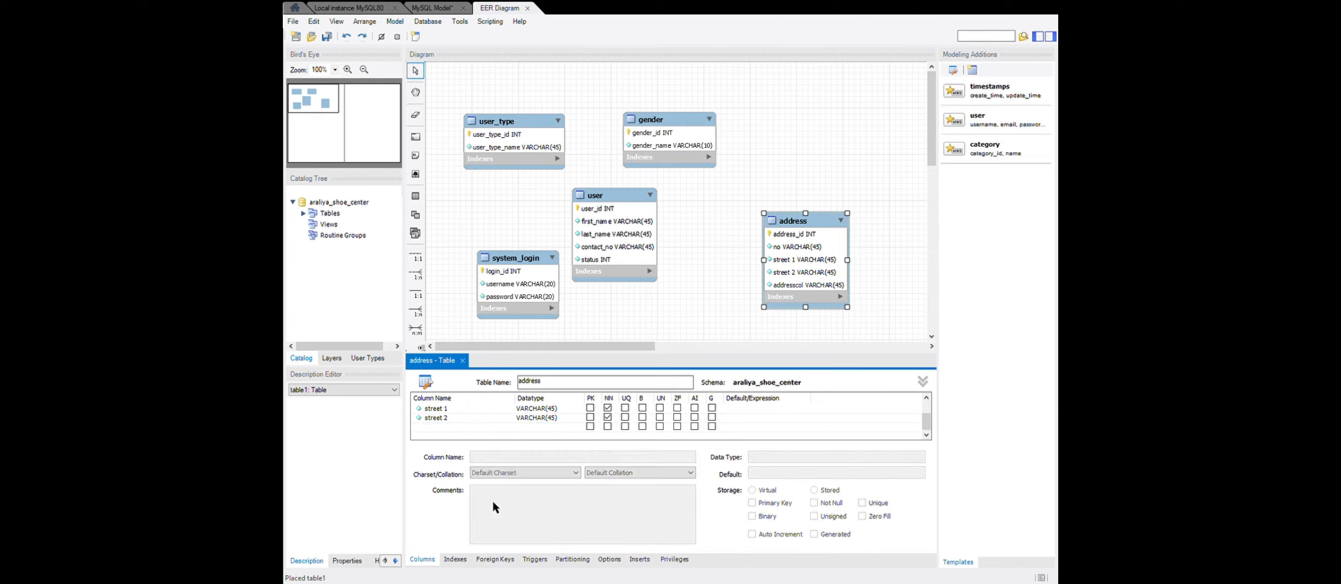
left_click(463, 360)
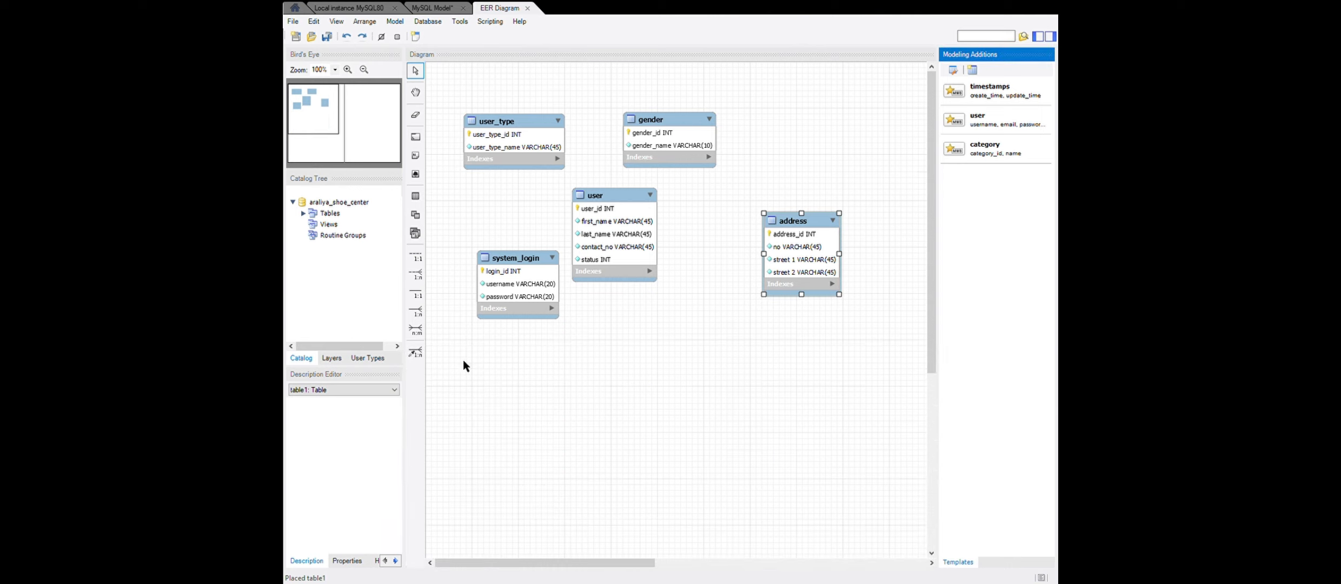
Arrange the tables around user, with system_login beside it, address closer on the opposite side and gender slightly higher.
left_click_drag(502, 264, 484, 236)
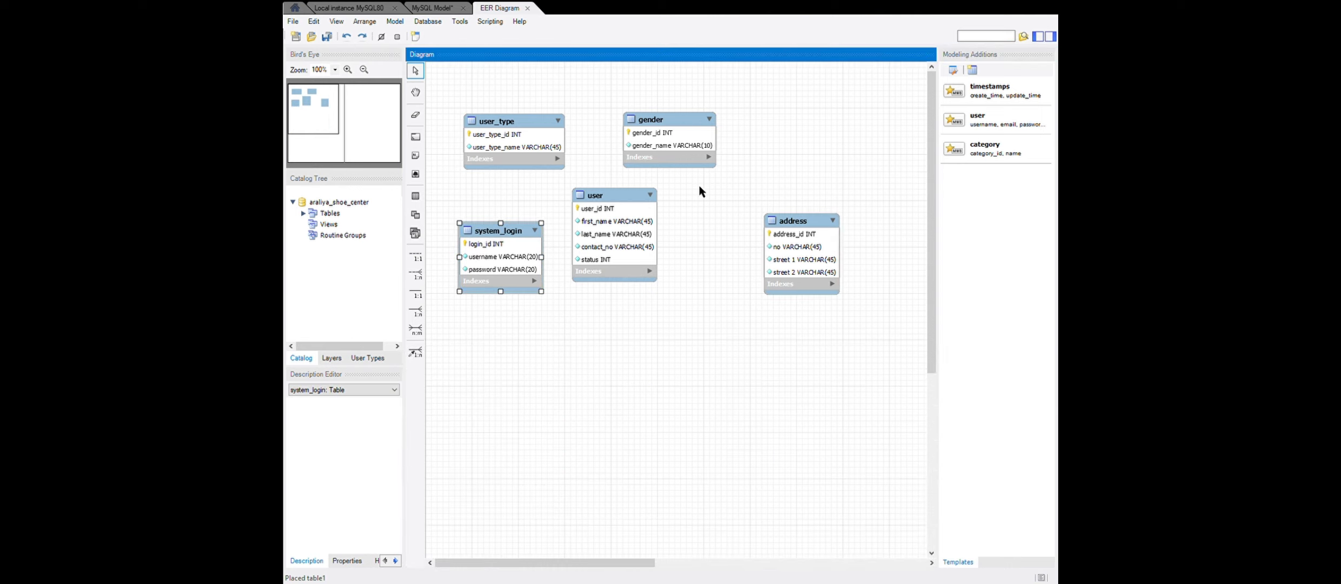
left_click_drag(782, 233, 763, 174)
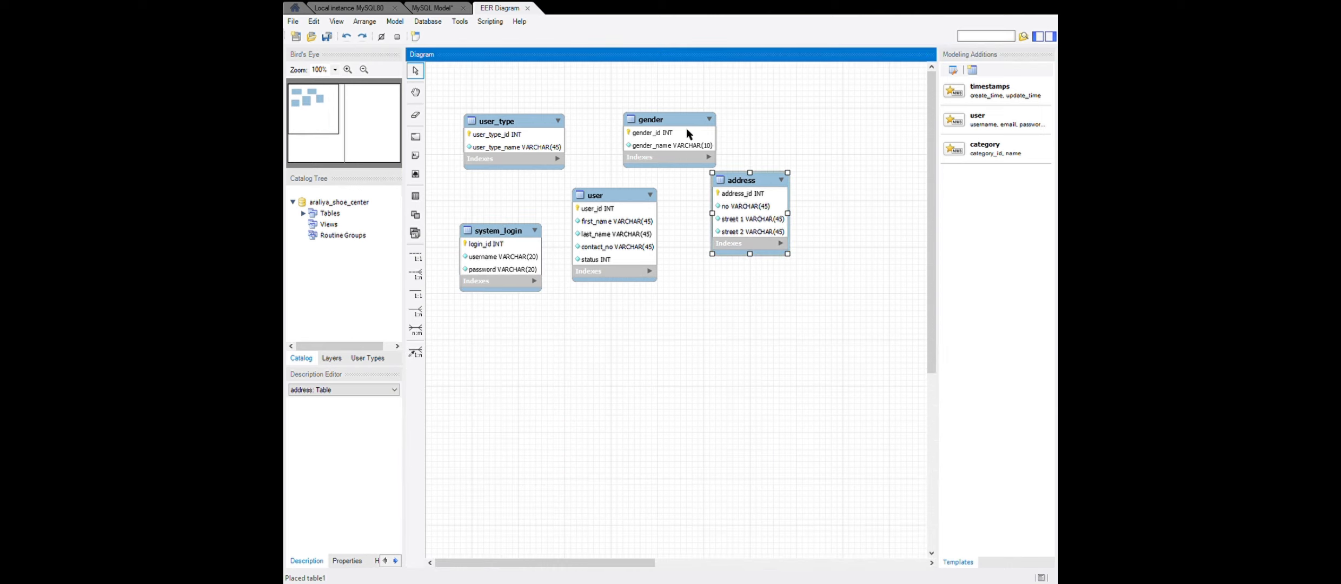
left_click_drag(682, 124, 662, 105)
left_click_drag(721, 206, 720, 180)
left_click_drag(490, 239, 494, 243)
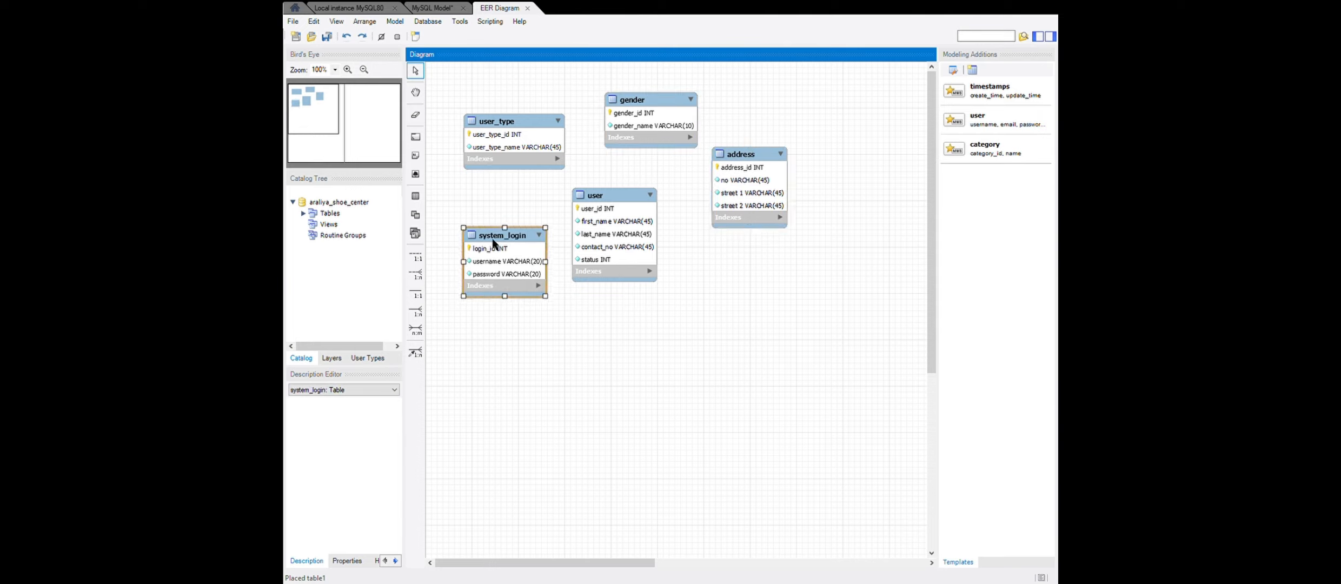
Place a new table just below the address table in the diagram and name it city.
left_click(415, 196)
left_click(734, 264)
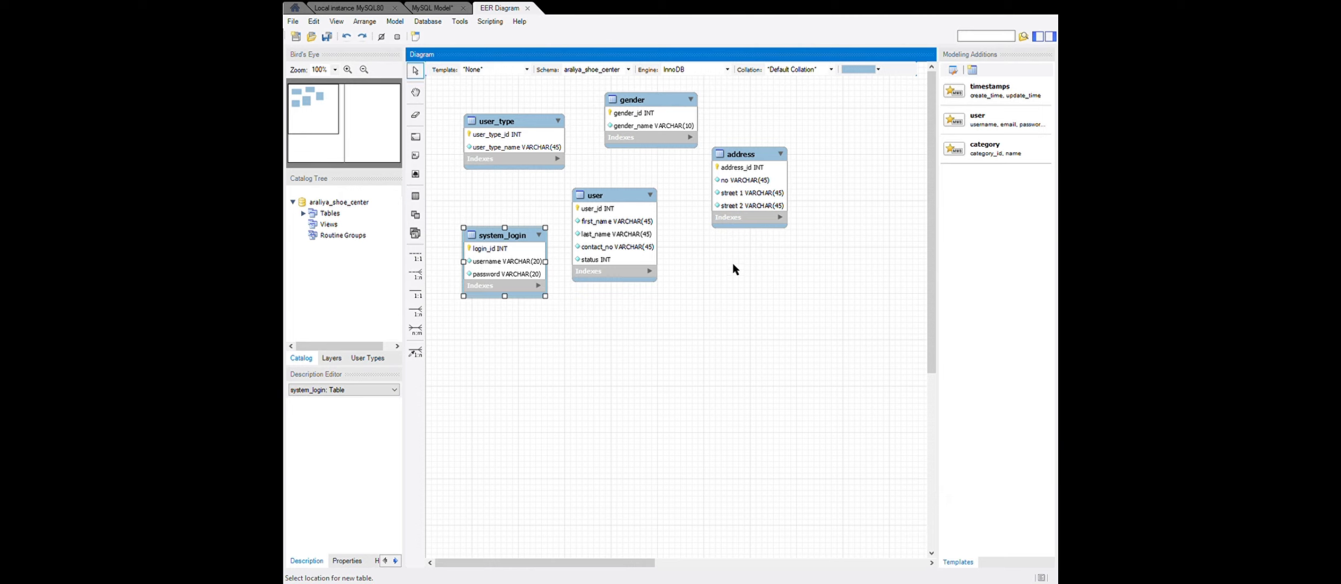
mouse_move(751, 276)
left_mouse_down()
mouse_move(728, 264)
mouse_move(745, 261)
left_mouse_up()
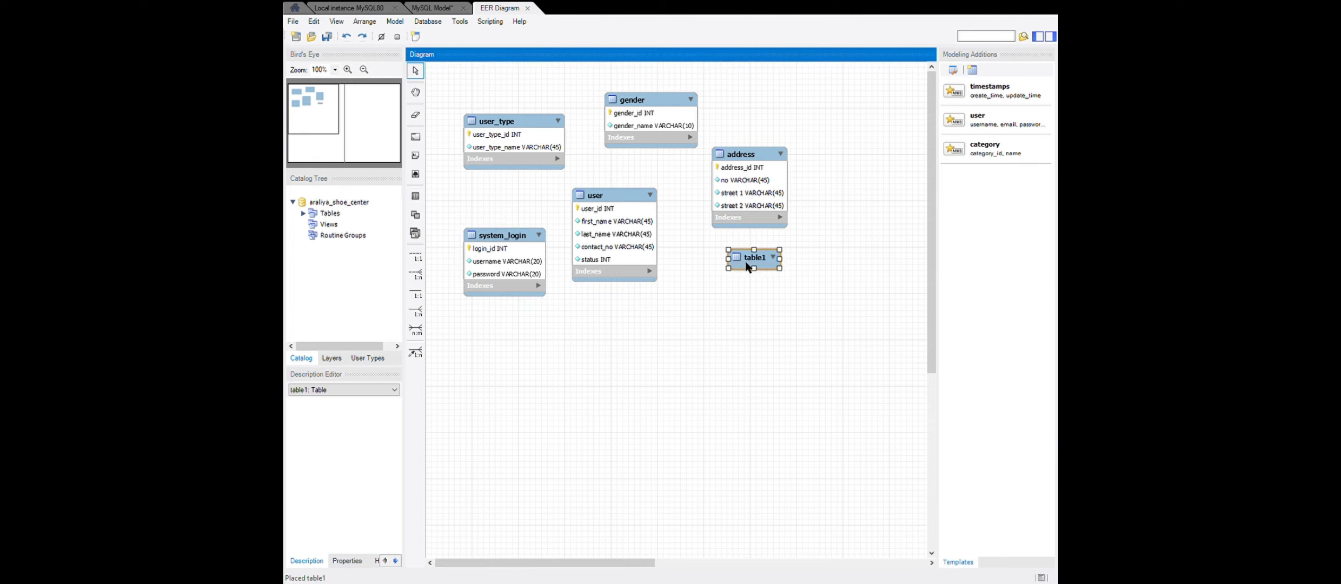
double_click(728, 264)
type("c")
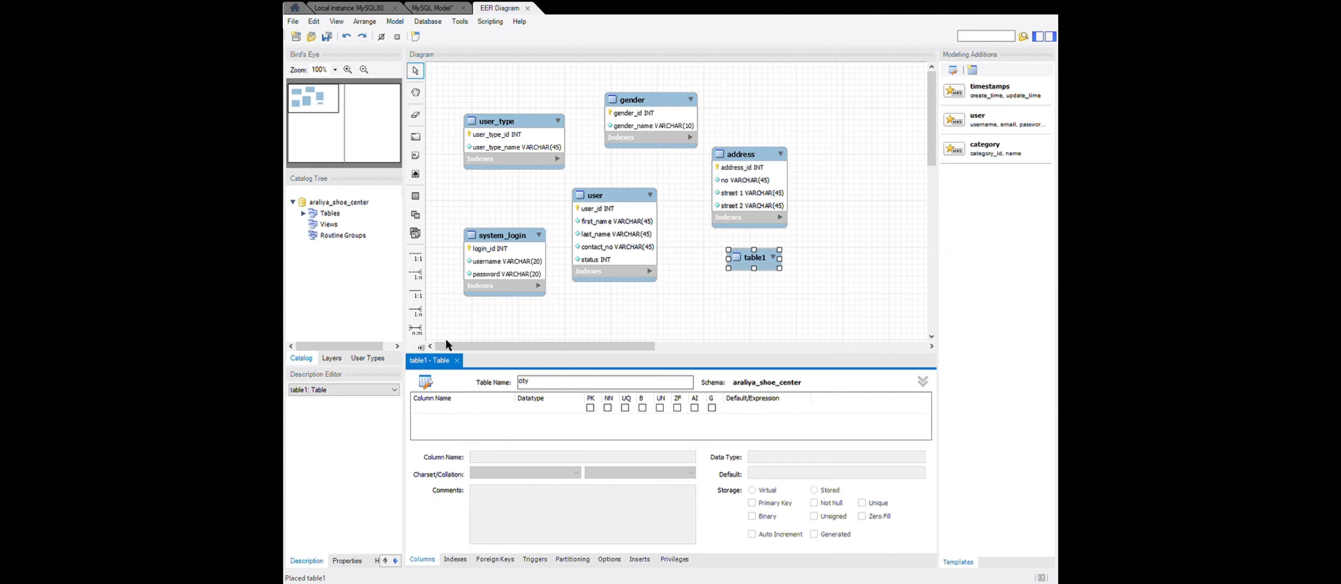
type("ity")
Add a city_id INT column to the city table as a not-null, auto-increment primary key.
left_click(447, 407)
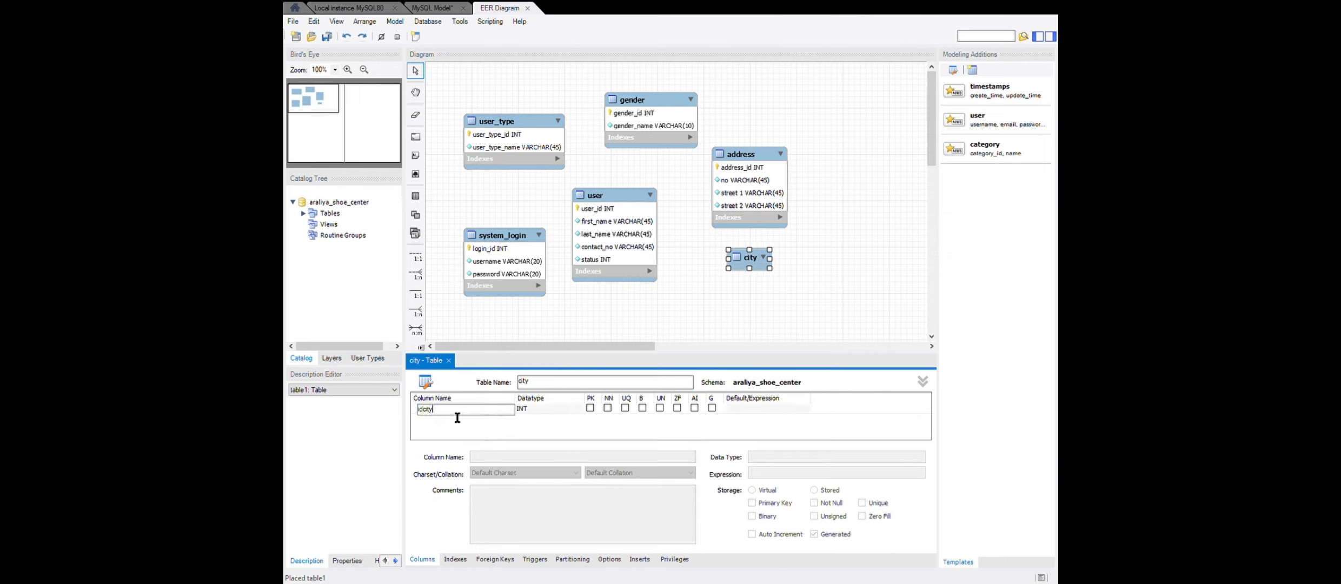
key("BackSpace")
key("BackSpace")
key("BackSpace")
key("BackSpace")
key("BackSpace")
type("city_id")
left_click(590, 408)
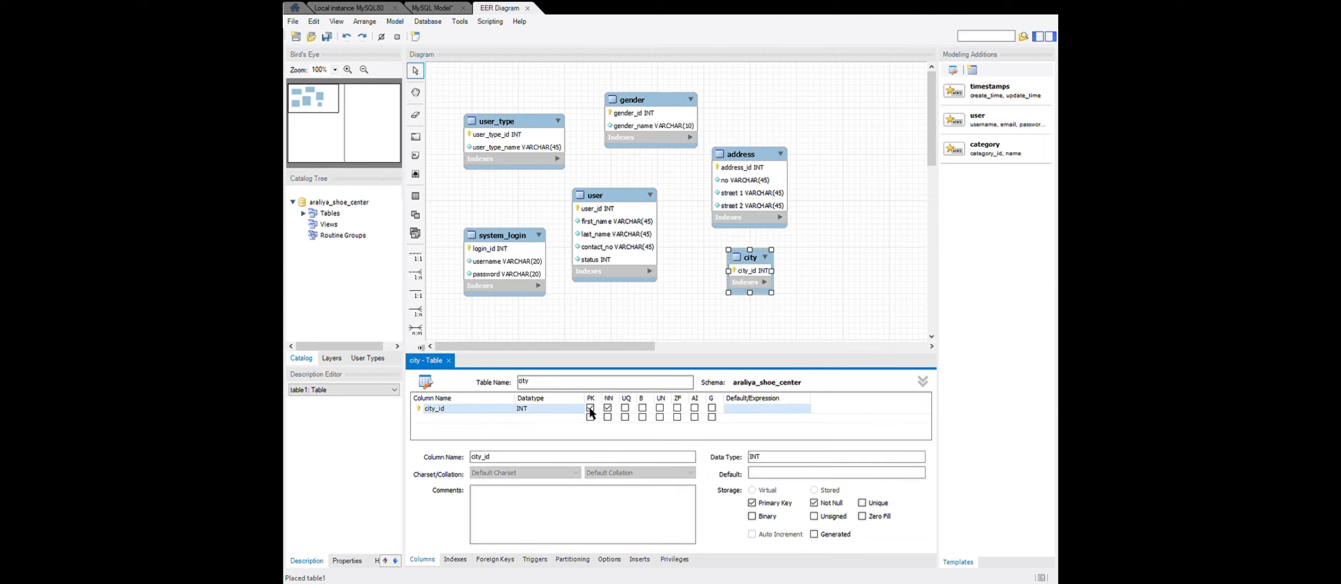
left_click(694, 408)
Add a not-null VARCHAR(45) column named city_name, close the table editor and align the city table beneath address.
left_click(490, 419)
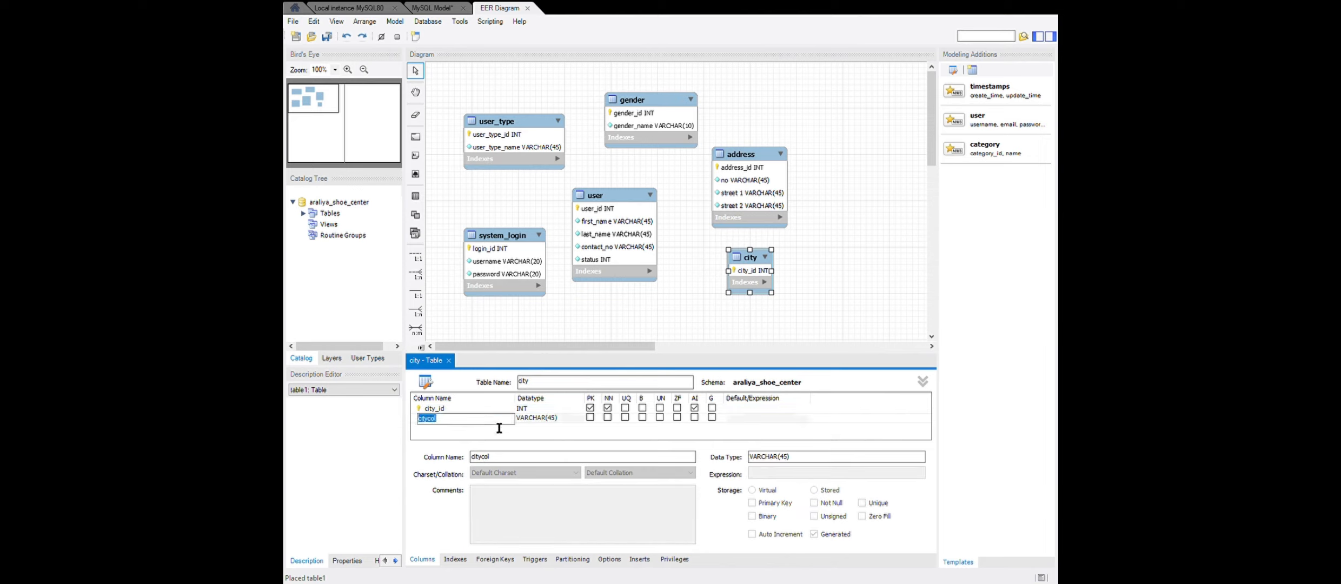
type("city_name")
left_click(607, 417)
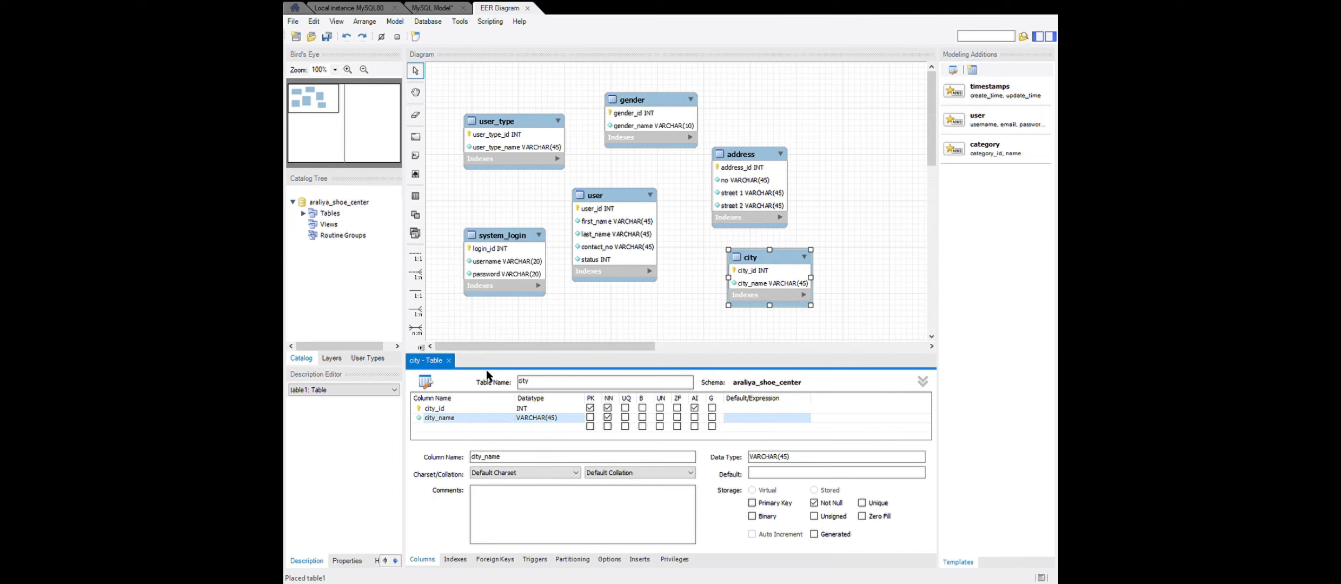
left_click(449, 360)
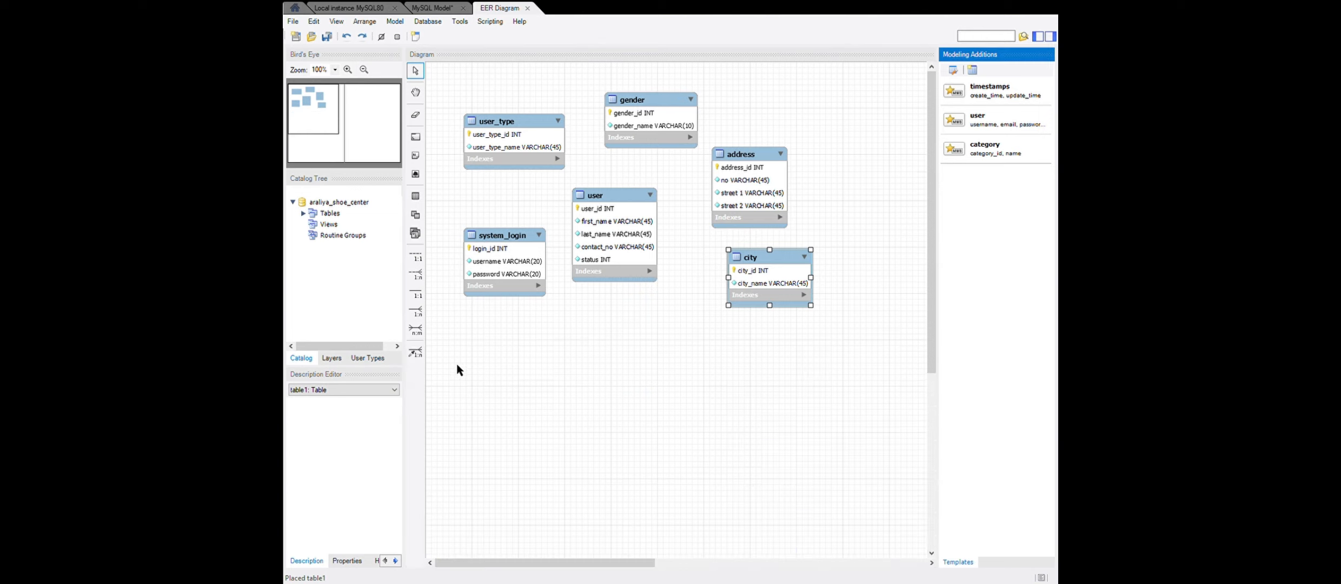
left_click_drag(767, 257, 747, 257)
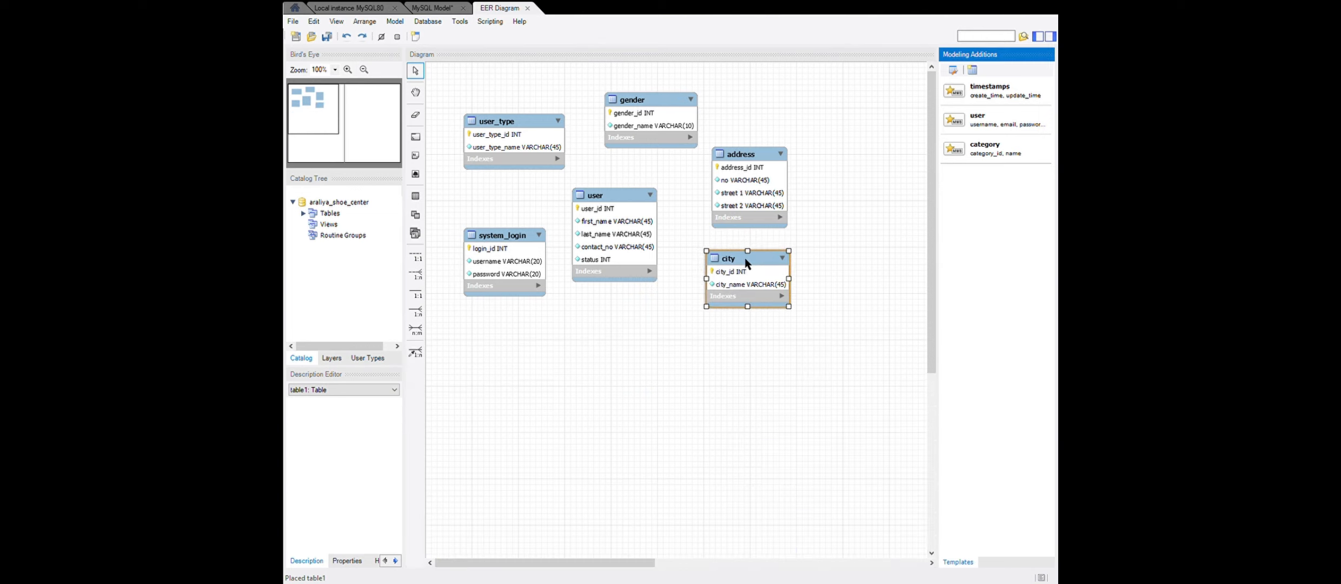